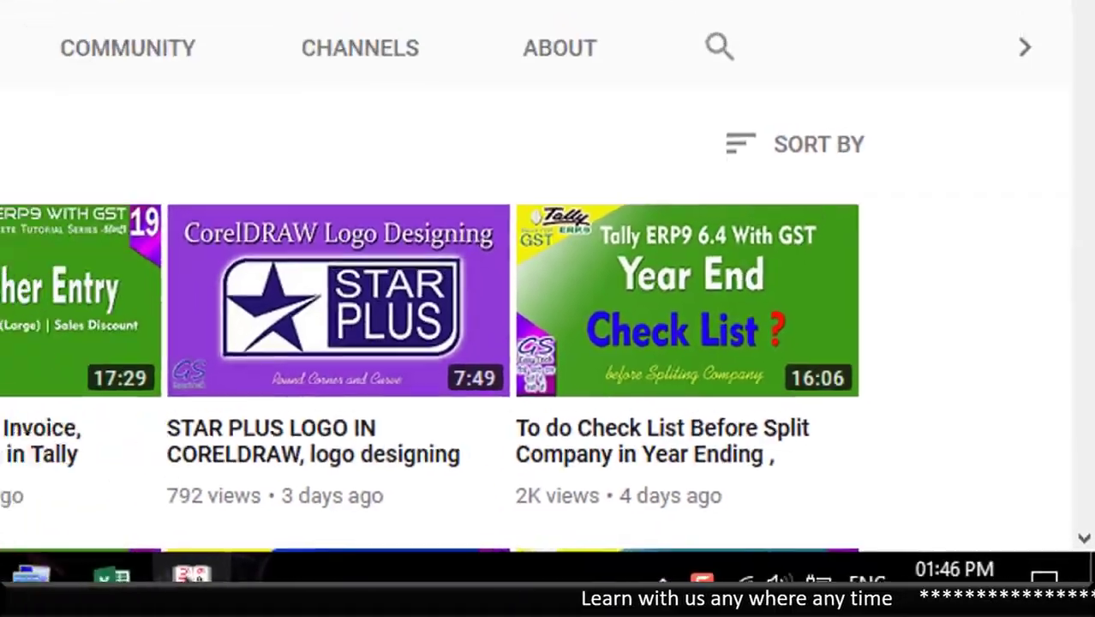
# Step: Switch to the Tally.ERP 9 window showing the Gateway of Tally for Gseasytech Purchases
pyautogui.click(159, 561)
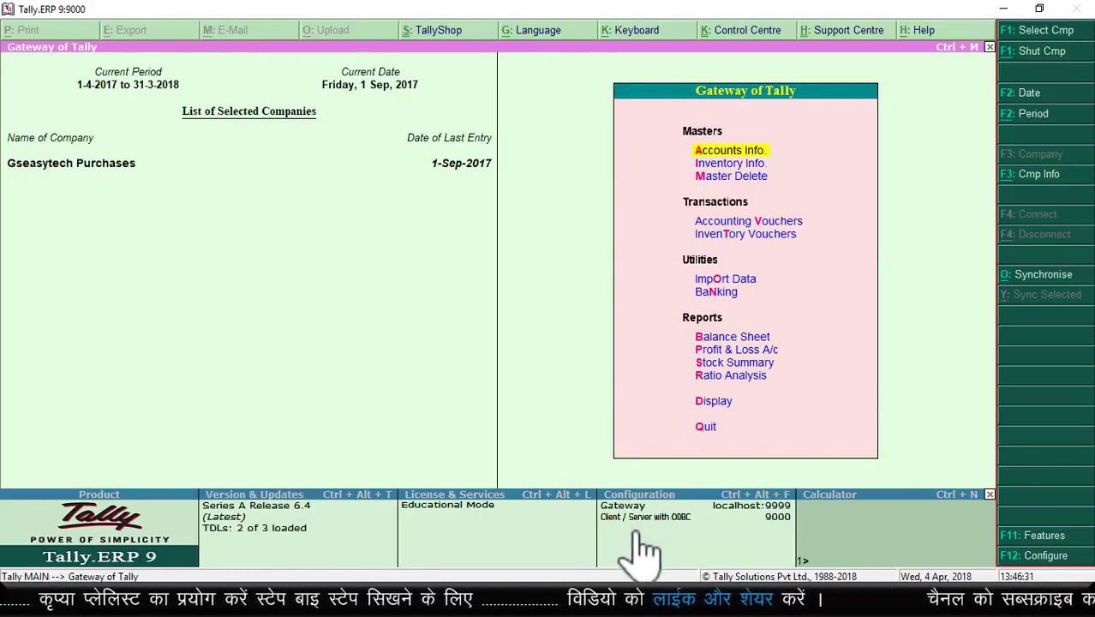
# Step: In the Excel salary workbook, select table A1:C10 and its POST, NAME and SALARY headings
pyautogui.click(604, 610)
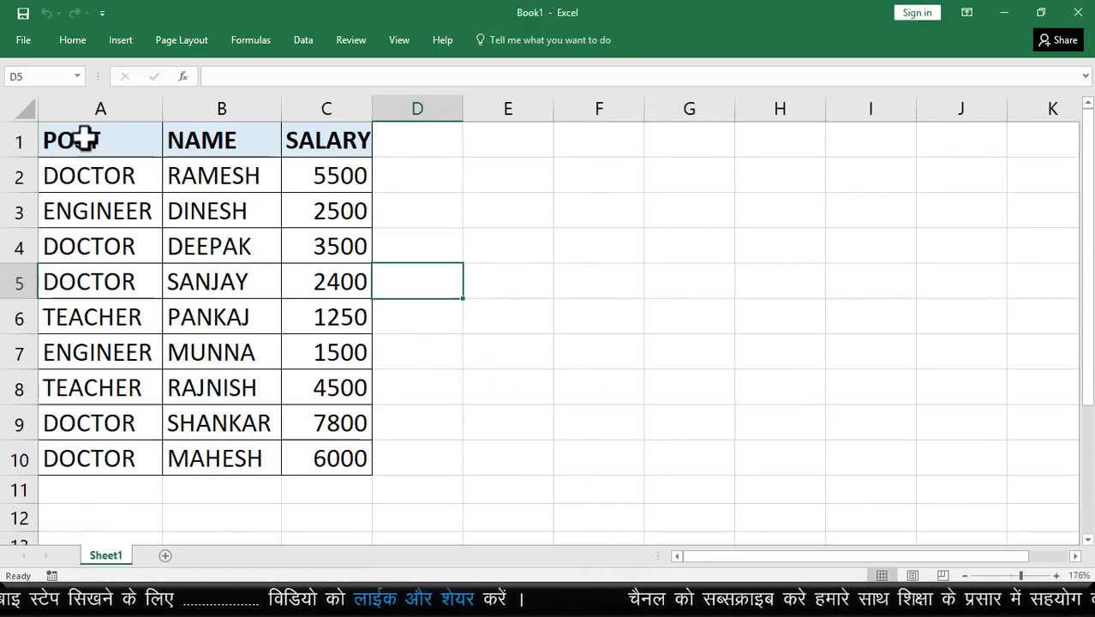
pyautogui.moveTo(83, 137); pyautogui.dragTo(346, 482)
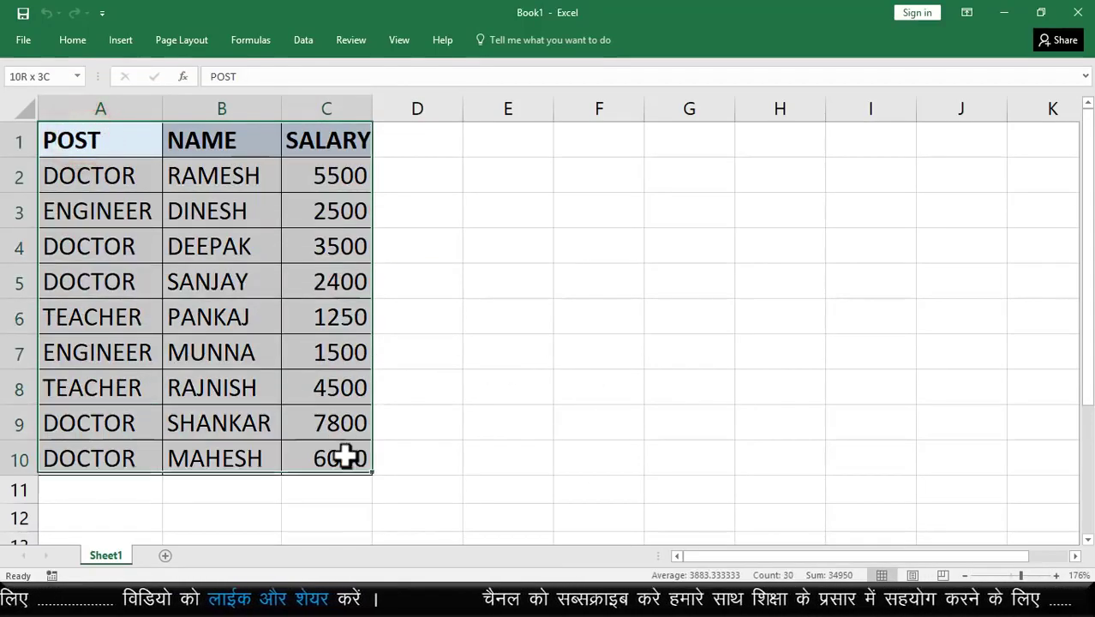
pyautogui.click(88, 139)
pyautogui.click(220, 139)
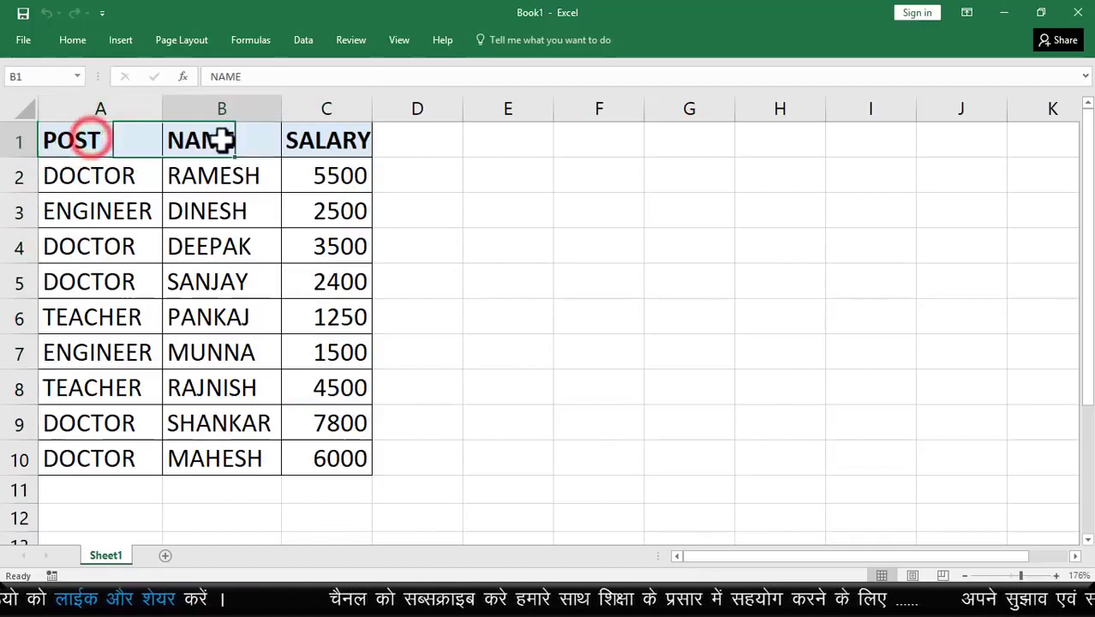
pyautogui.click(319, 144)
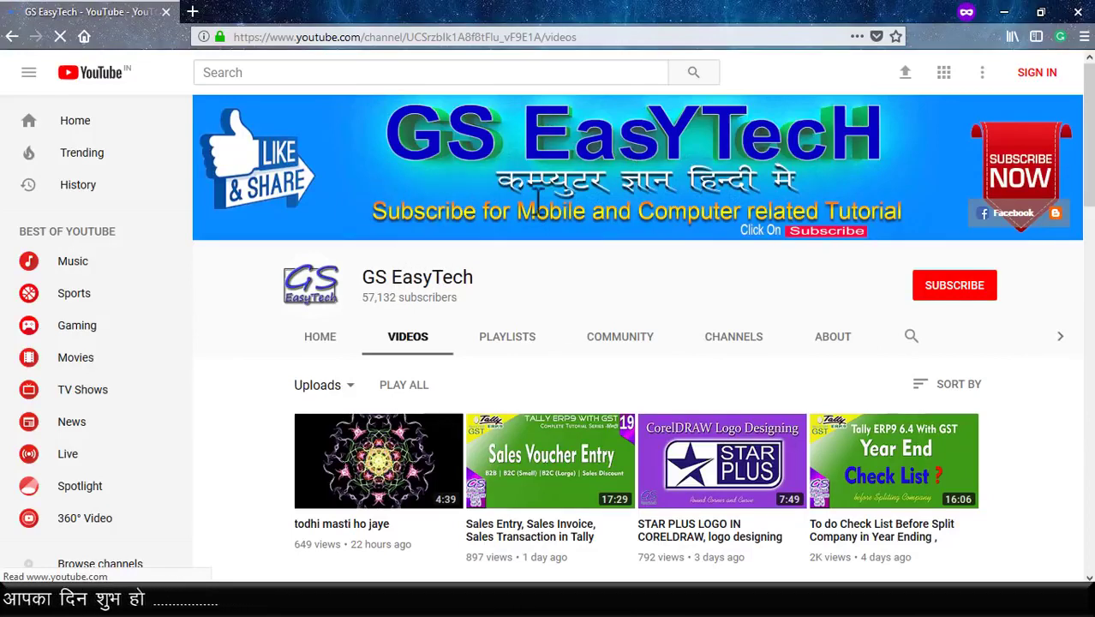
# Step: Browse the GS EasyTech playlists, then return to the Excel salary table and select an empty cell
pyautogui.click(513, 340)
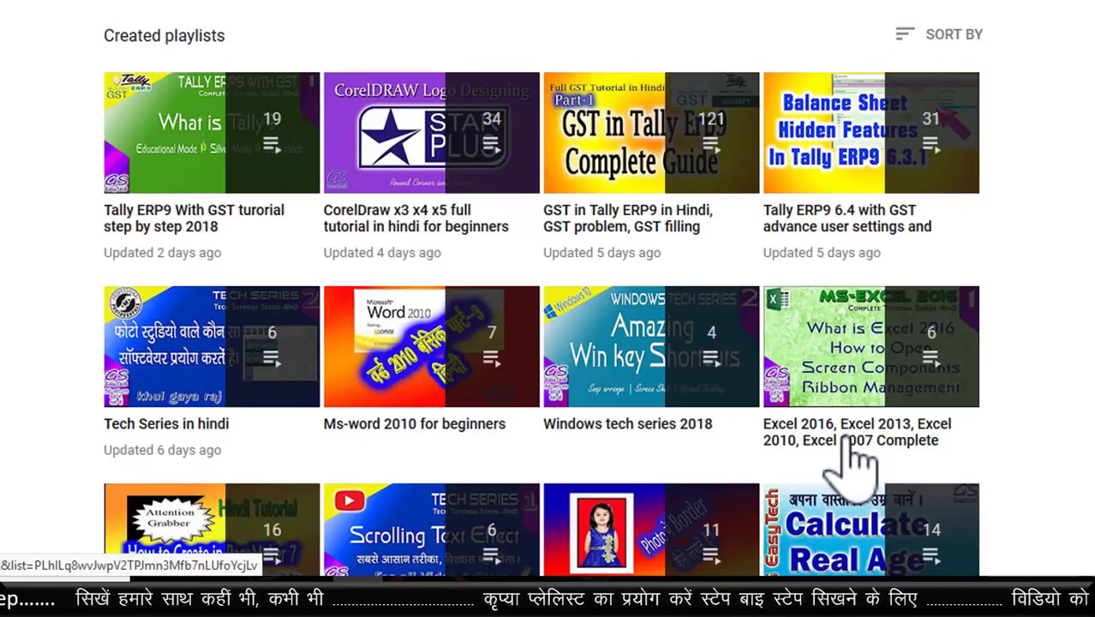
pyautogui.scroll(-3, 852, 459)
pyautogui.scroll(-1, 852, 462)
pyautogui.moveTo(871, 420)
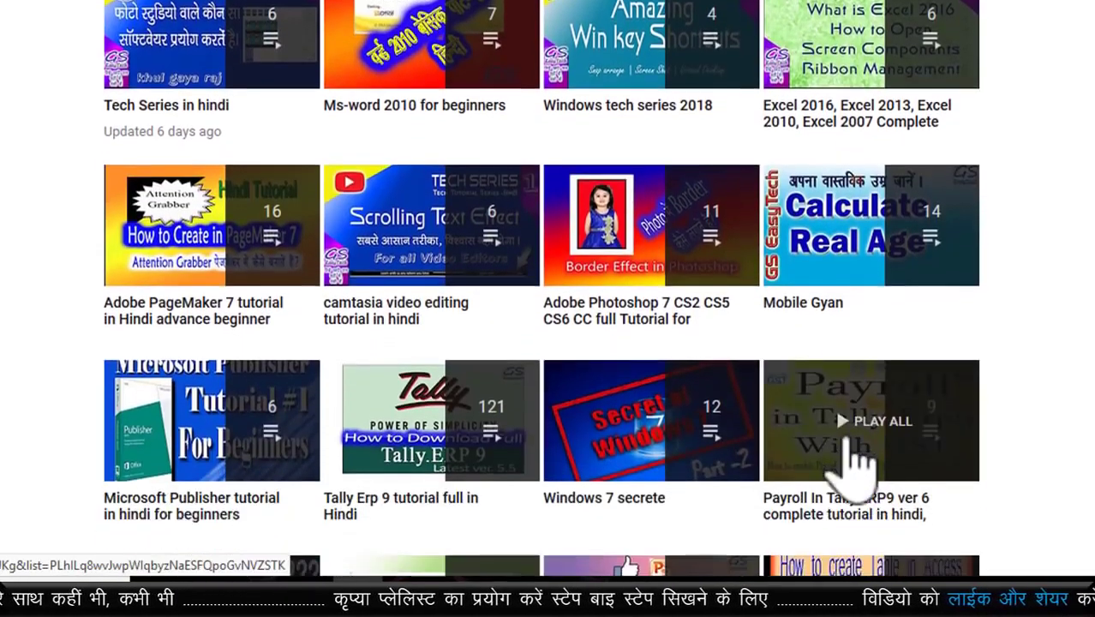
pyautogui.scroll(-3, 685, 390)
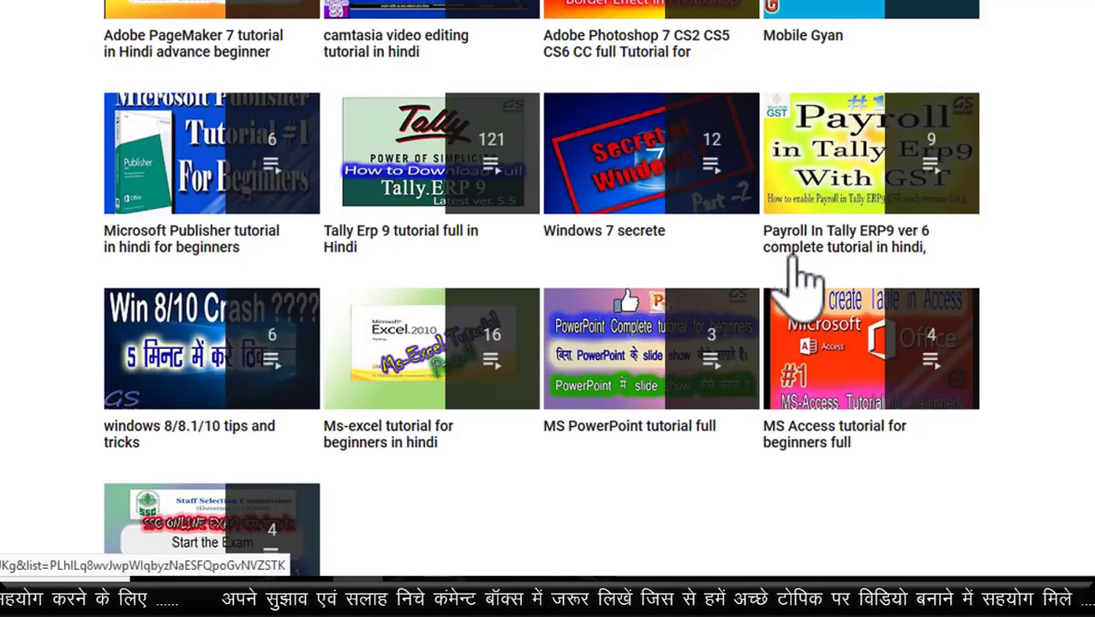
pyautogui.scroll(3, 791, 257)
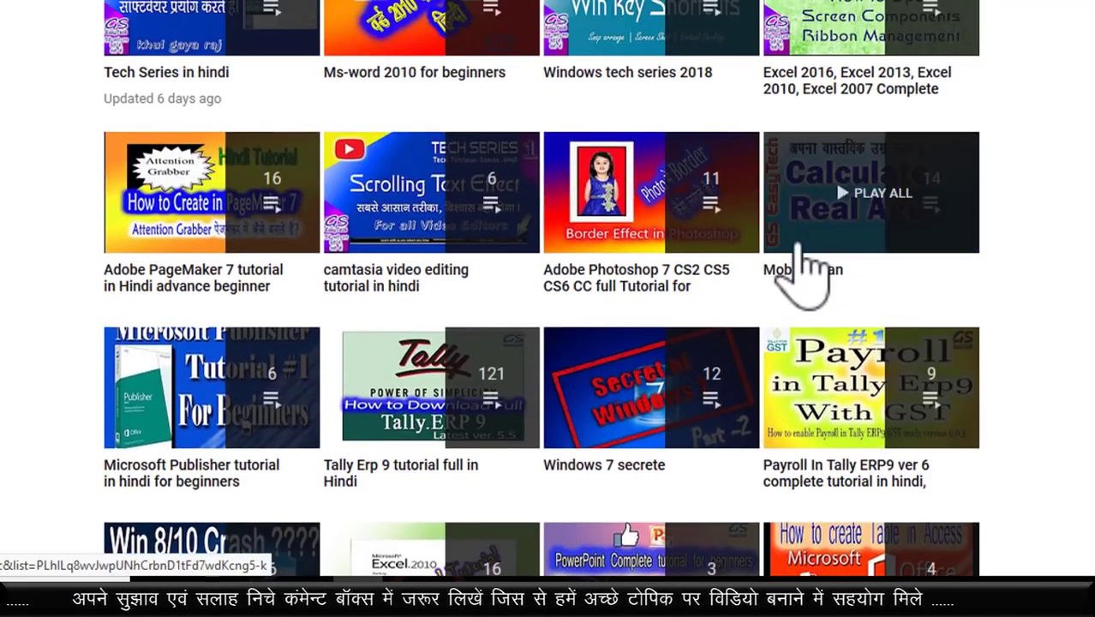
pyautogui.scroll(3, 802, 259)
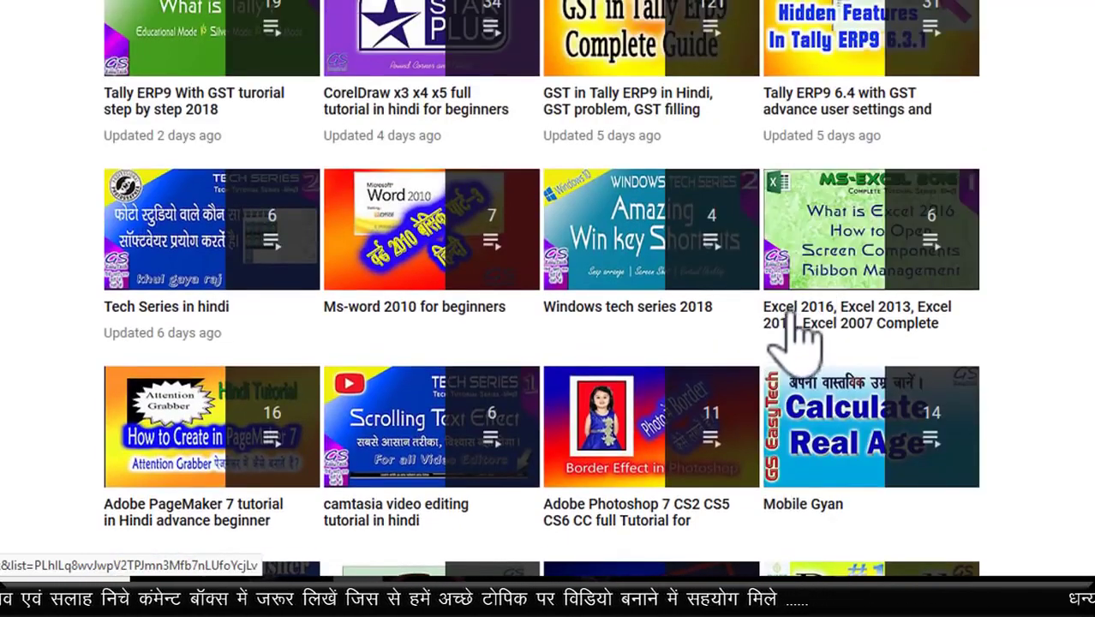
pyautogui.scroll(3, 585, 143)
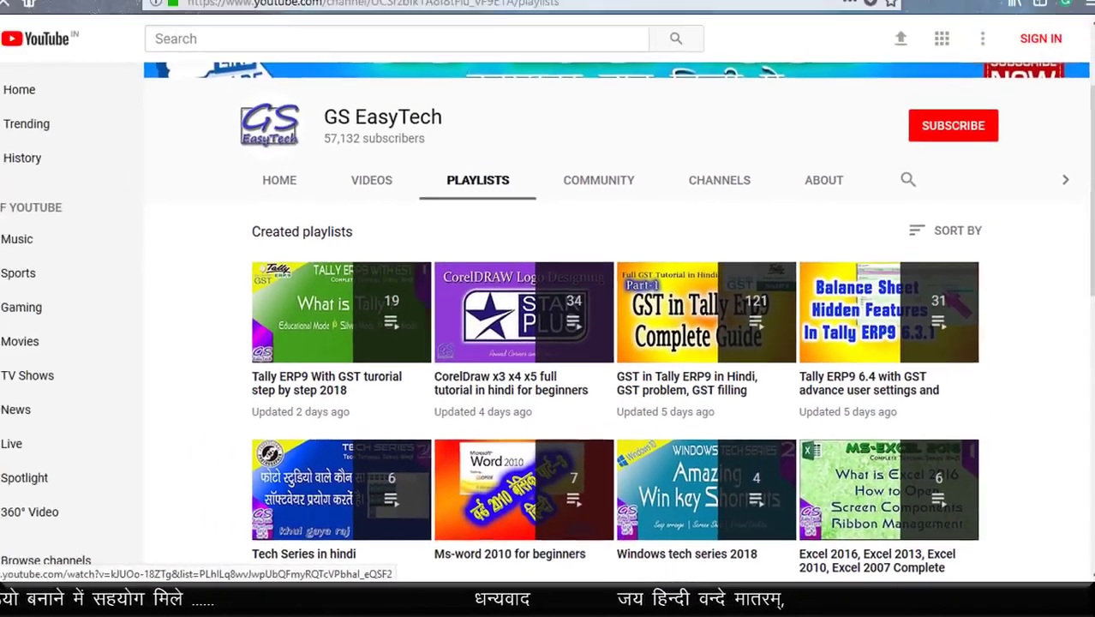
pyautogui.click(567, 607)
pyautogui.click(434, 233)
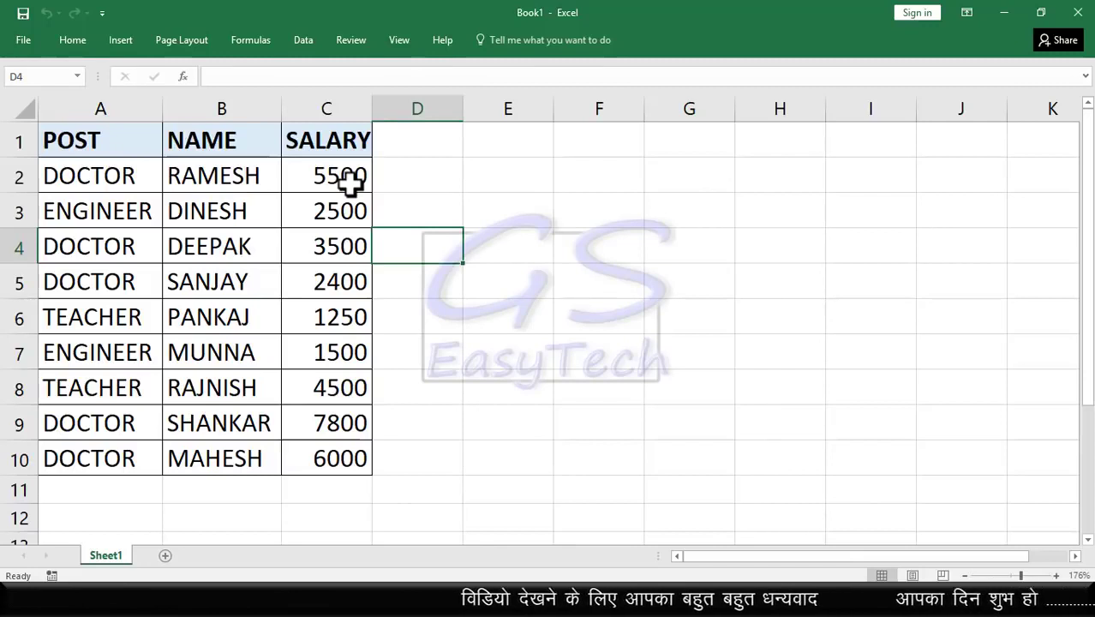
# Step: Select the A1:C10 salary table and insert a PivotTable on a new worksheet
pyautogui.moveTo(81, 140)
pyautogui.mouseDown()
pyautogui.moveTo(314, 442)
pyautogui.moveTo(318, 462)
pyautogui.mouseUp()
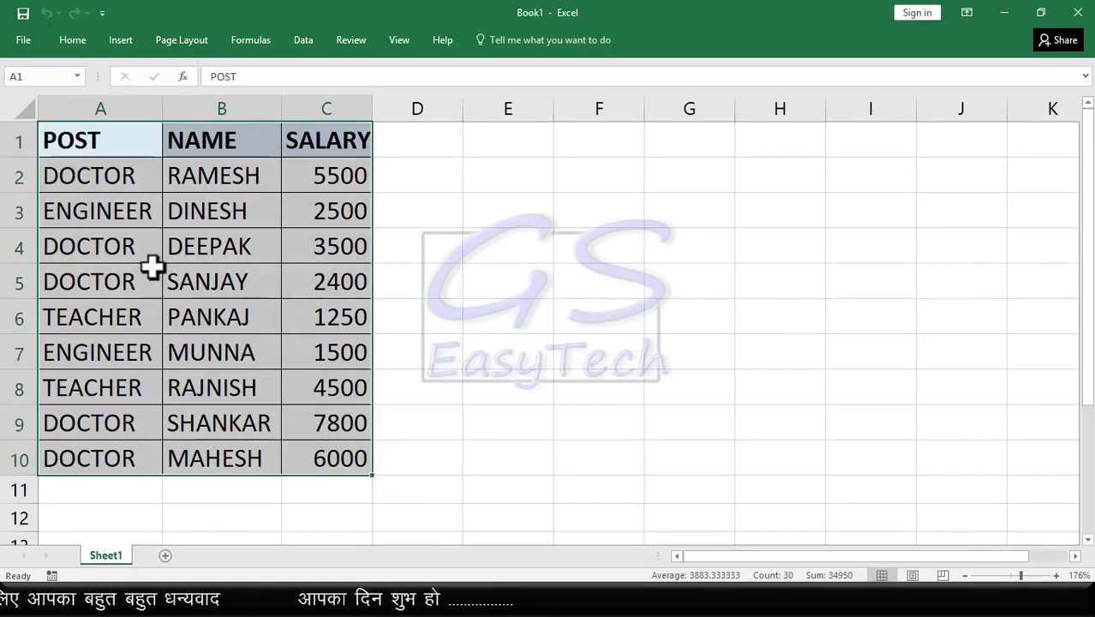
pyautogui.click(117, 41)
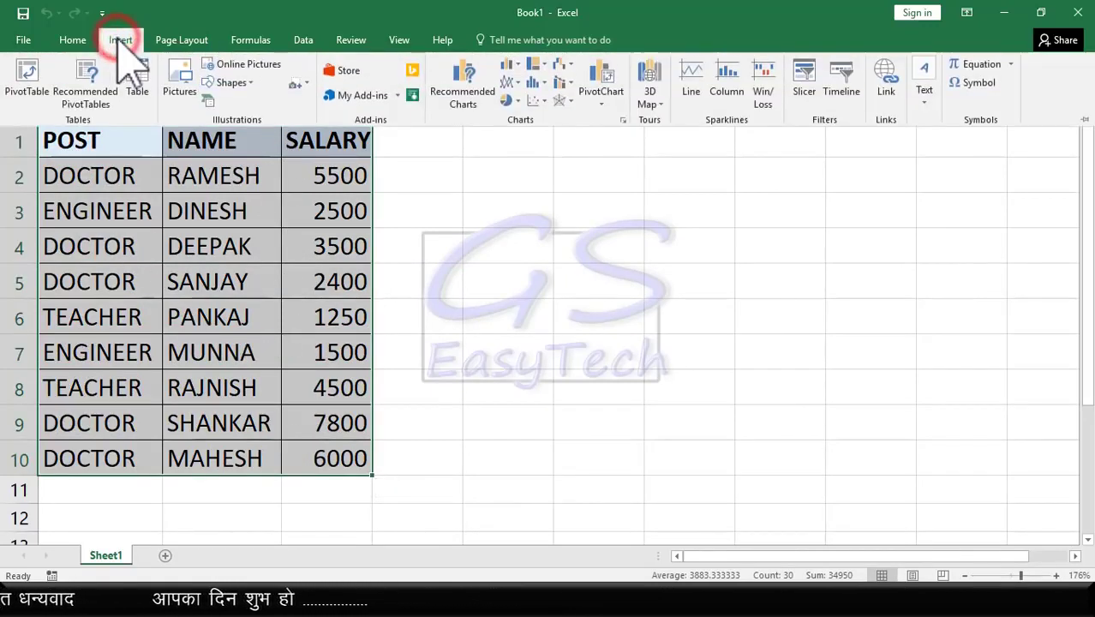
pyautogui.click(24, 99)
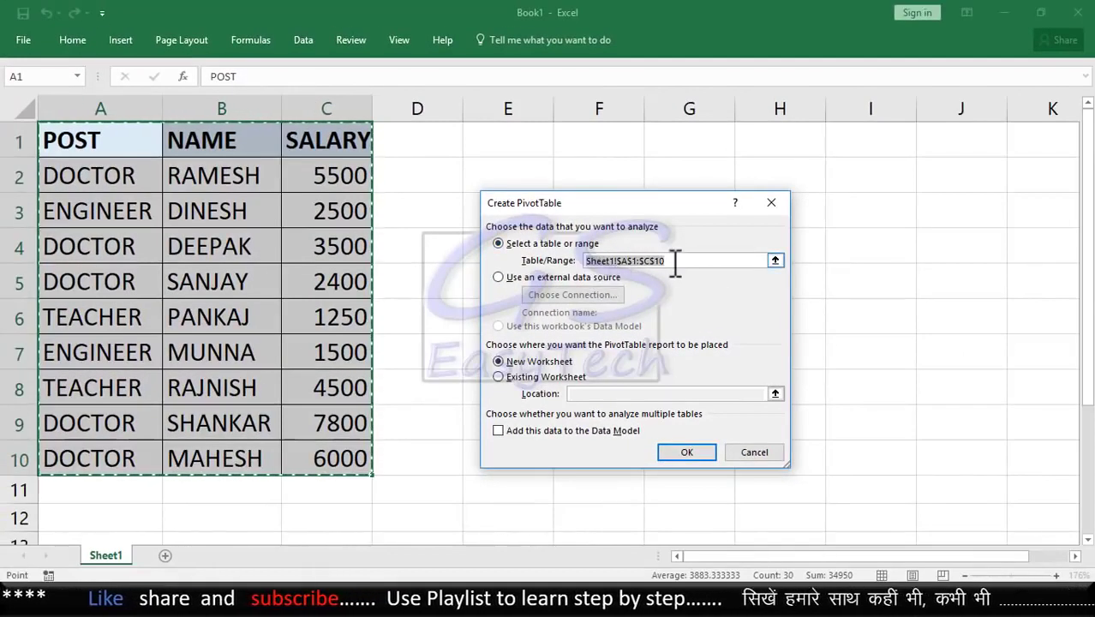
pyautogui.click(689, 457)
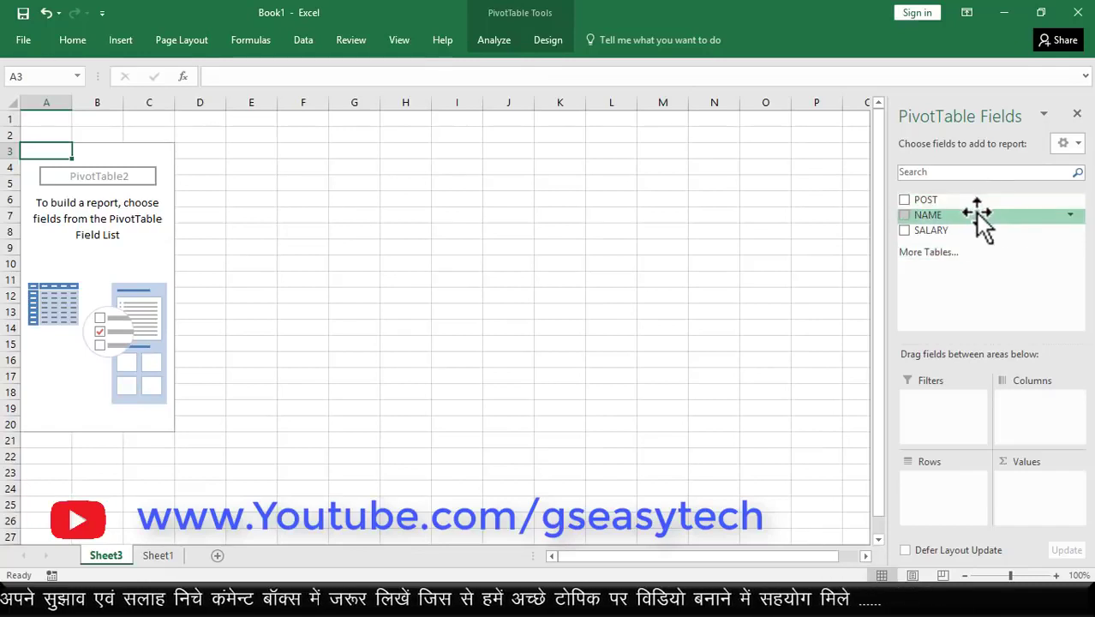
# Step: Add POST as row labels and SALARY as summed values, then resize the Excel window
pyautogui.click(904, 201)
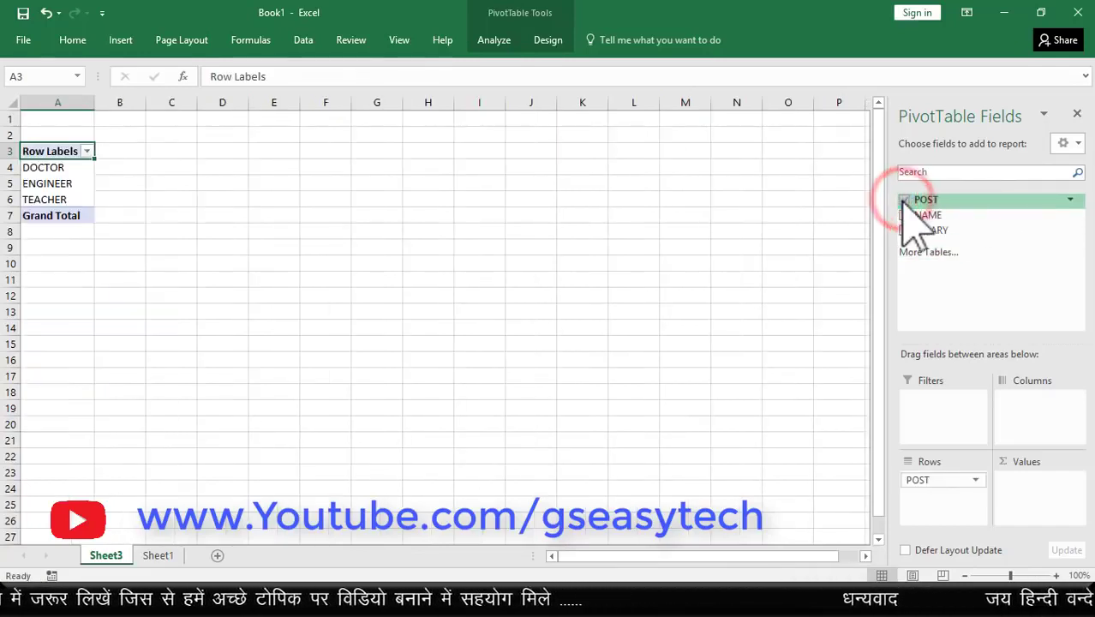
pyautogui.click(904, 232)
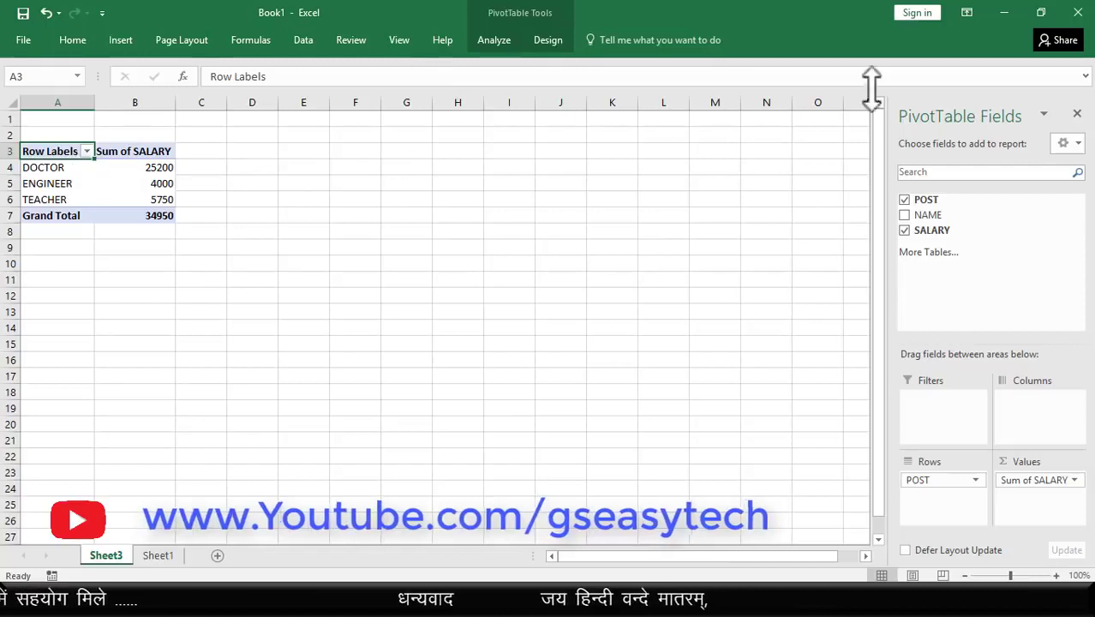
pyautogui.click(1040, 12)
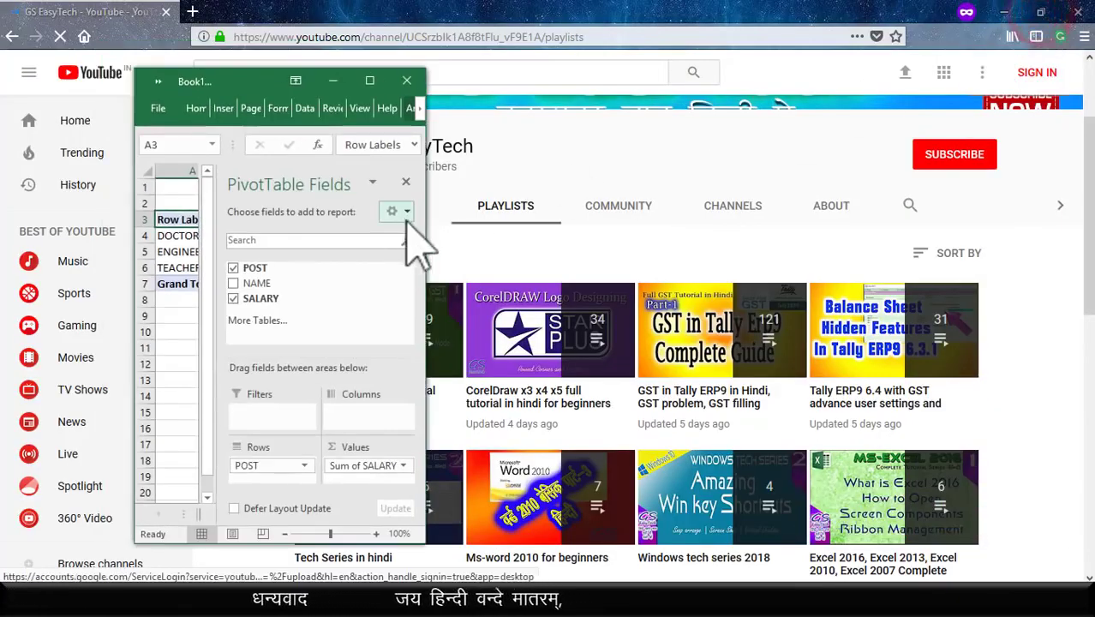
pyautogui.moveTo(425, 221)
pyautogui.mouseDown()
pyautogui.moveTo(748, 210)
pyautogui.moveTo(683, 210)
pyautogui.mouseUp()
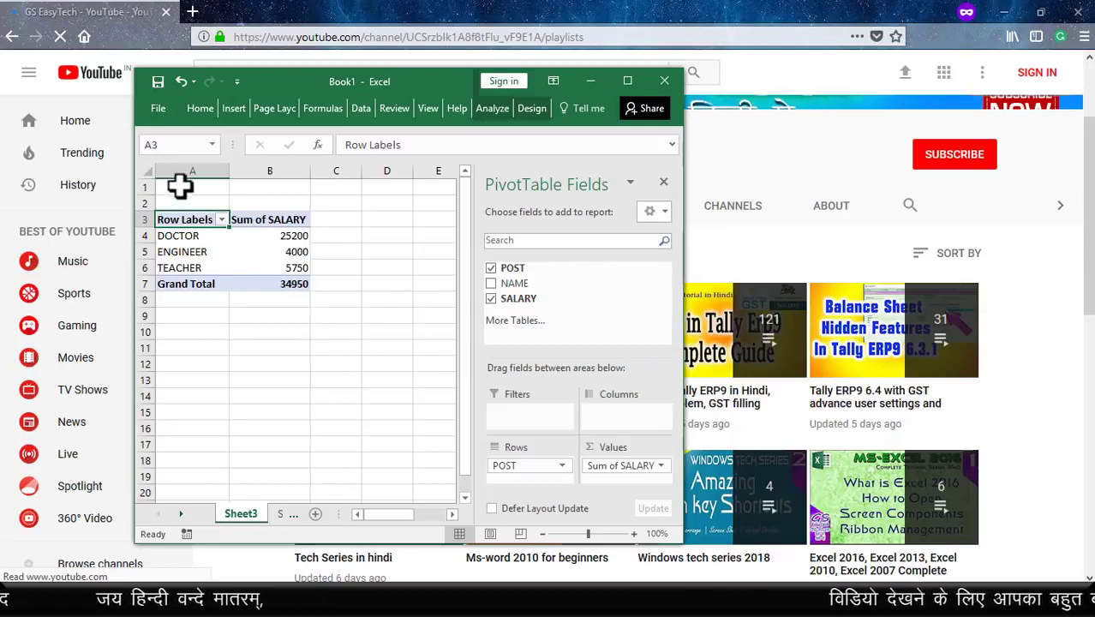
# Step: Zoom the sheet to fit A1:E15 and select the DOCTOR row label
pyautogui.moveTo(180, 183); pyautogui.dragTo(432, 405)
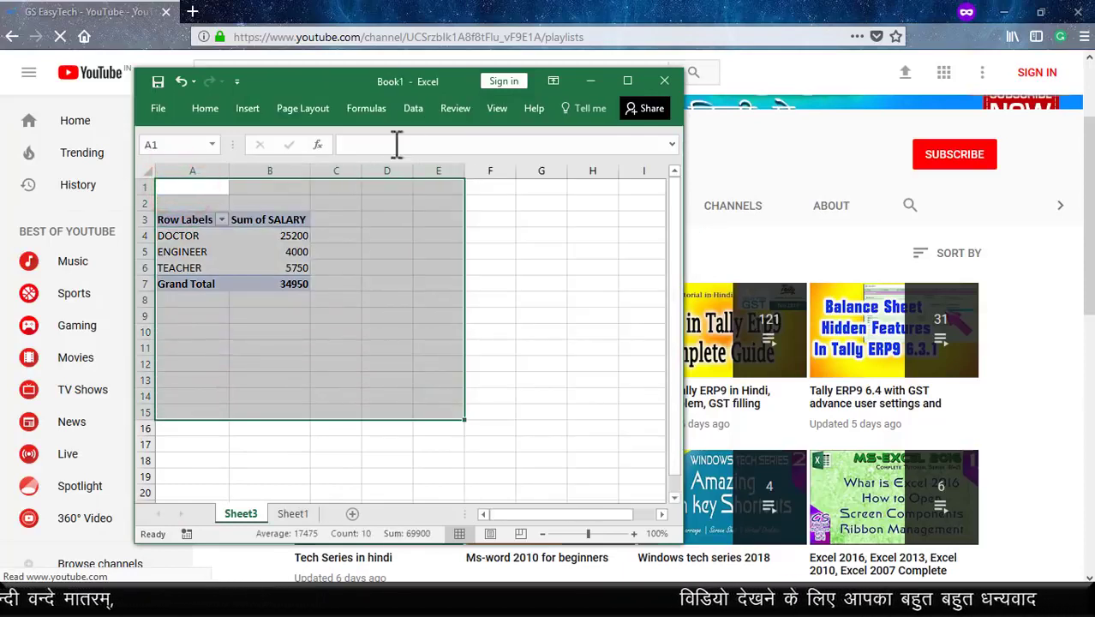
pyautogui.click(495, 112)
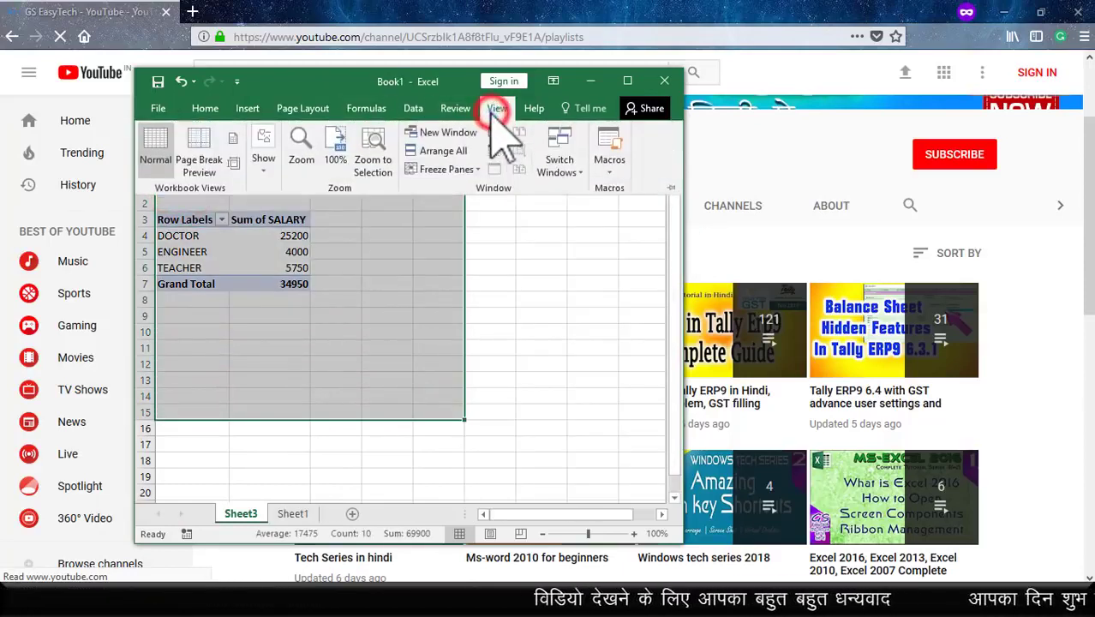
pyautogui.click(374, 163)
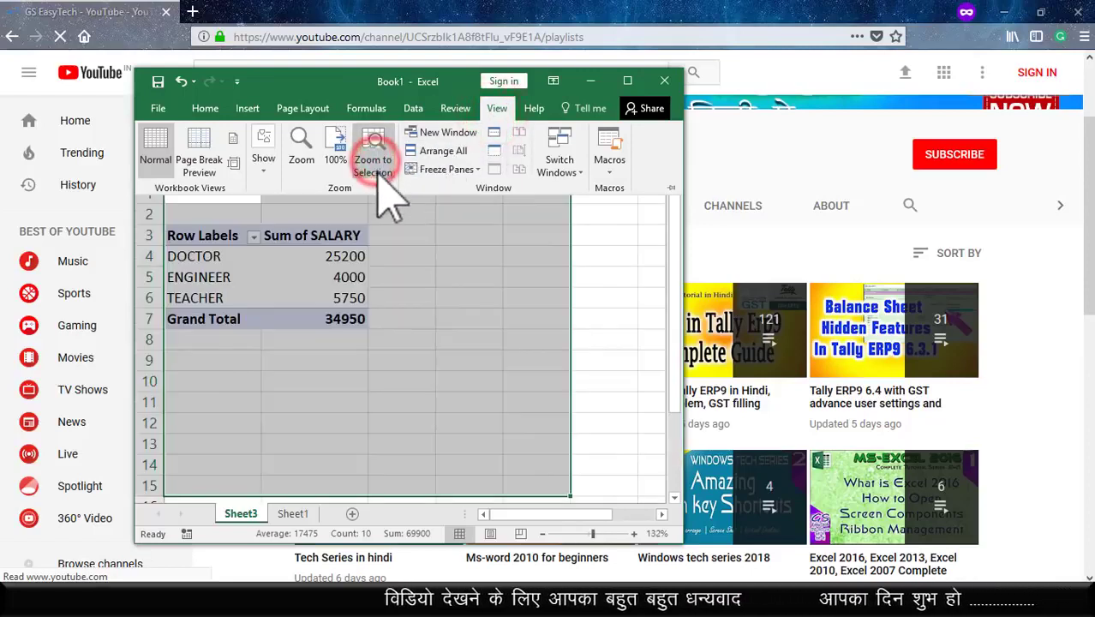
pyautogui.click(497, 265)
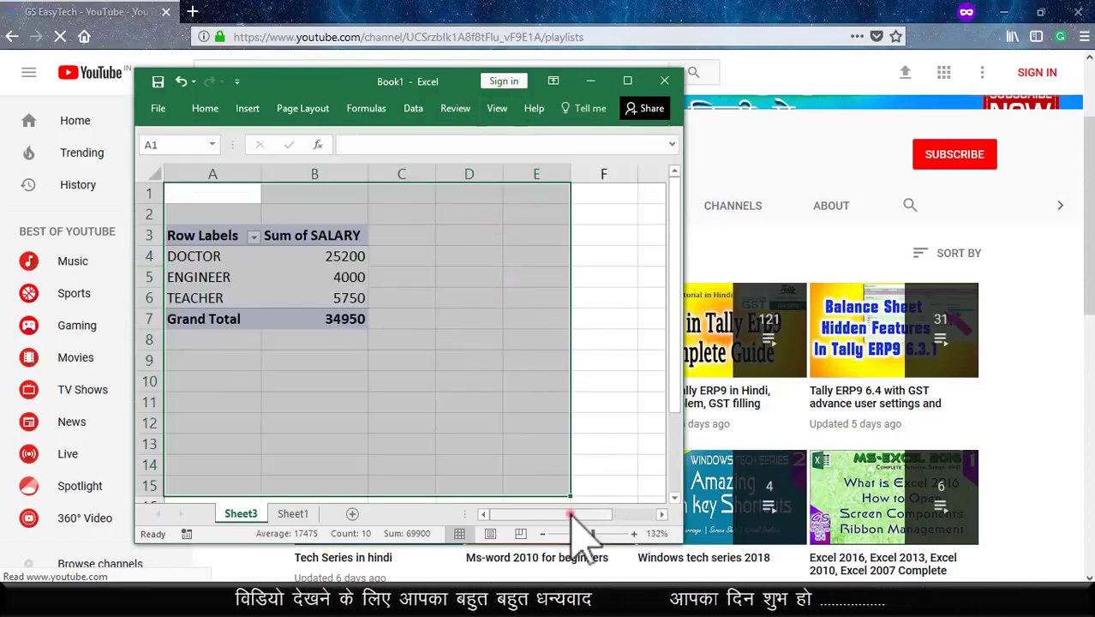
pyautogui.moveTo(567, 512); pyautogui.dragTo(551, 506)
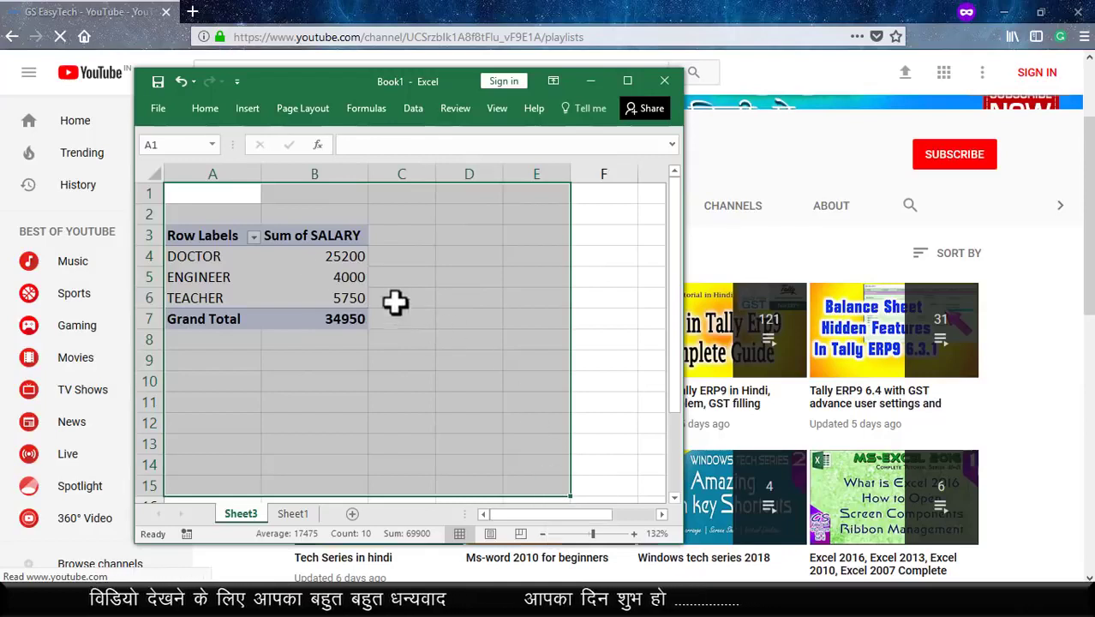
pyautogui.click(242, 262)
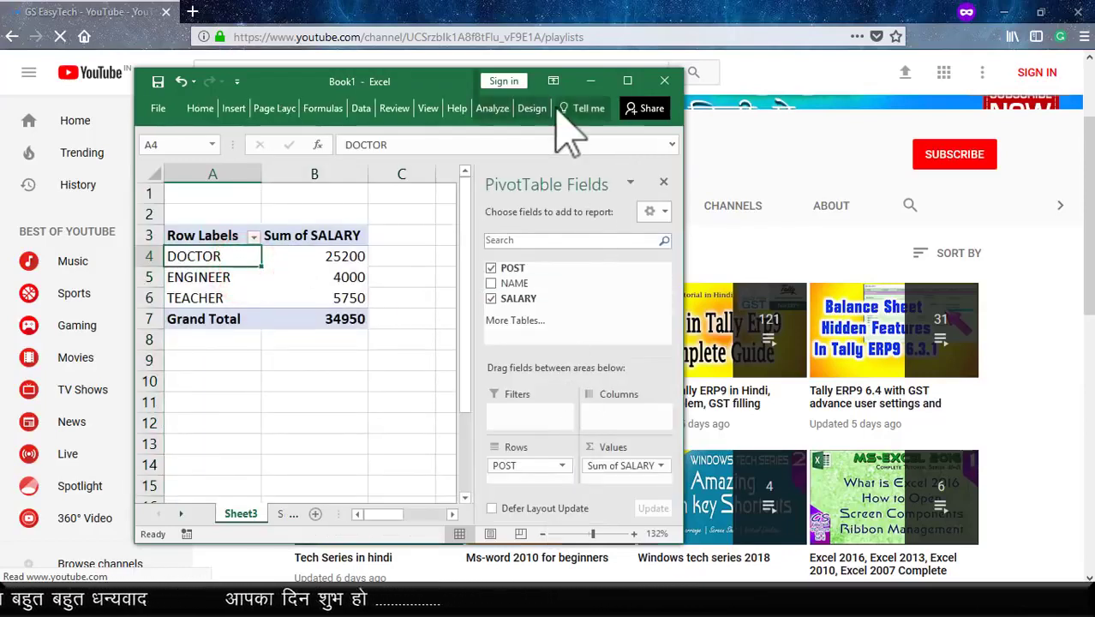
pyautogui.moveTo(441, 75)
pyautogui.mouseDown()
pyautogui.moveTo(551, 35)
pyautogui.moveTo(555, 45)
pyautogui.mouseUp()
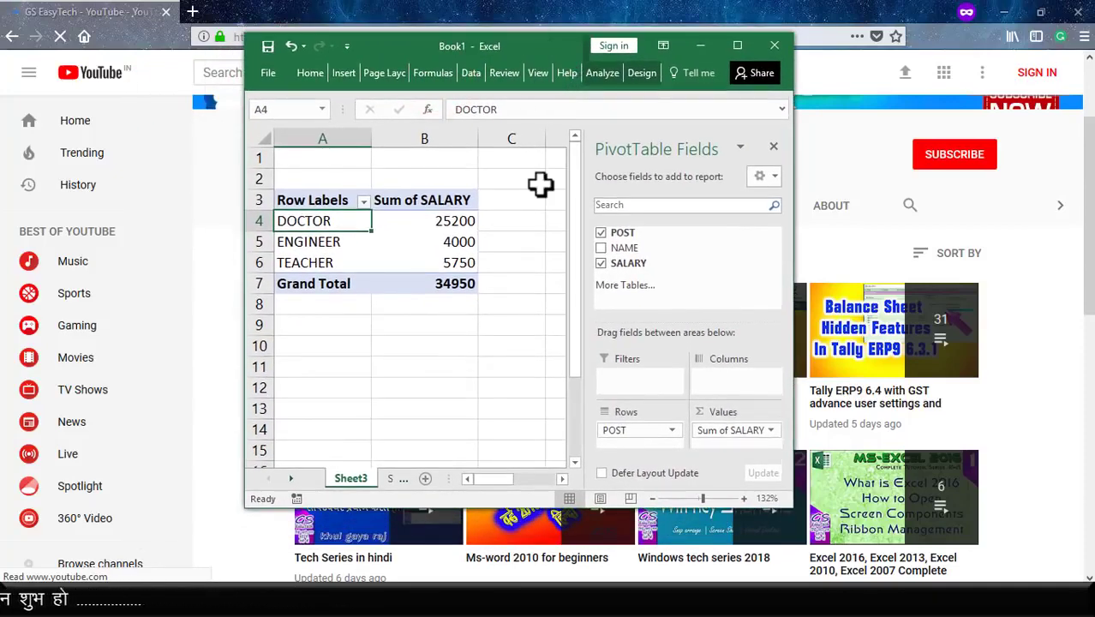
pyautogui.click(601, 248)
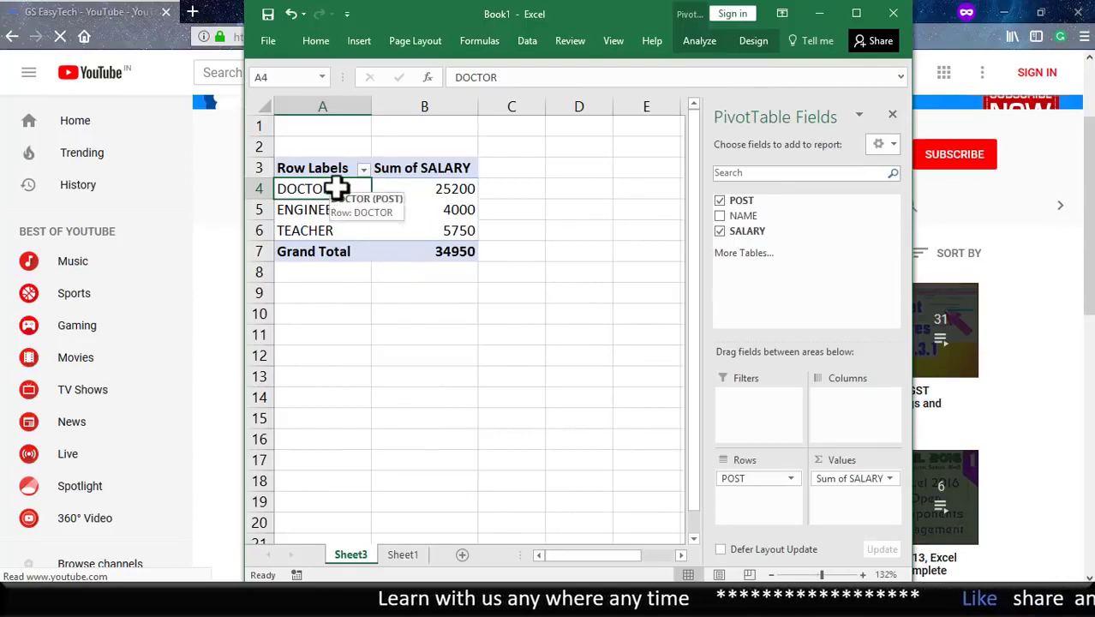
pyautogui.moveTo(744, 216)
pyautogui.click(720, 216)
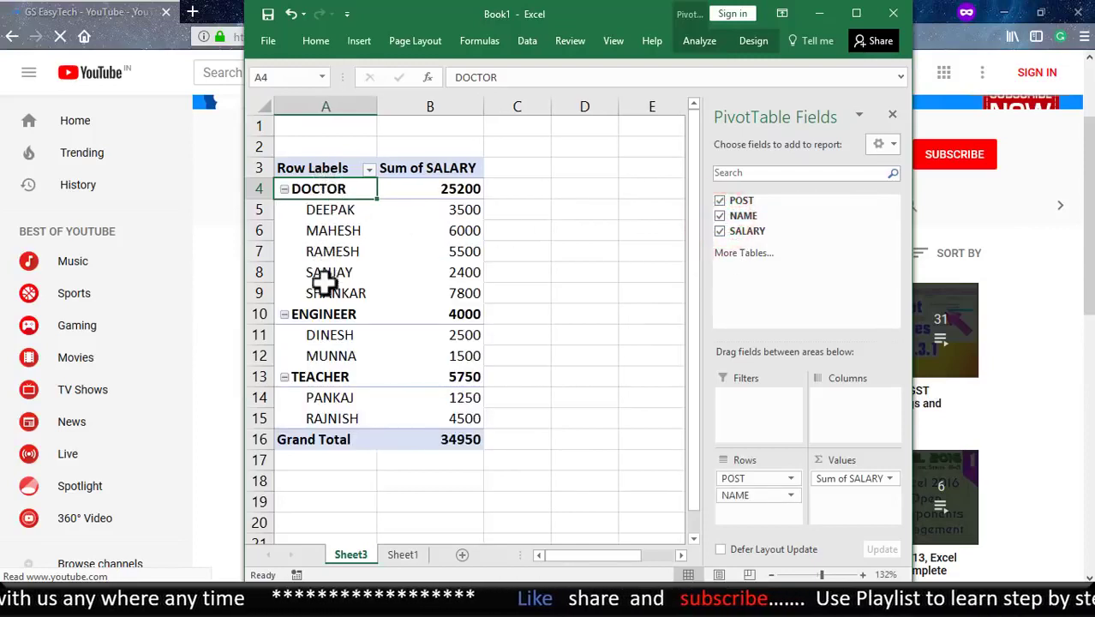
pyautogui.click(461, 189)
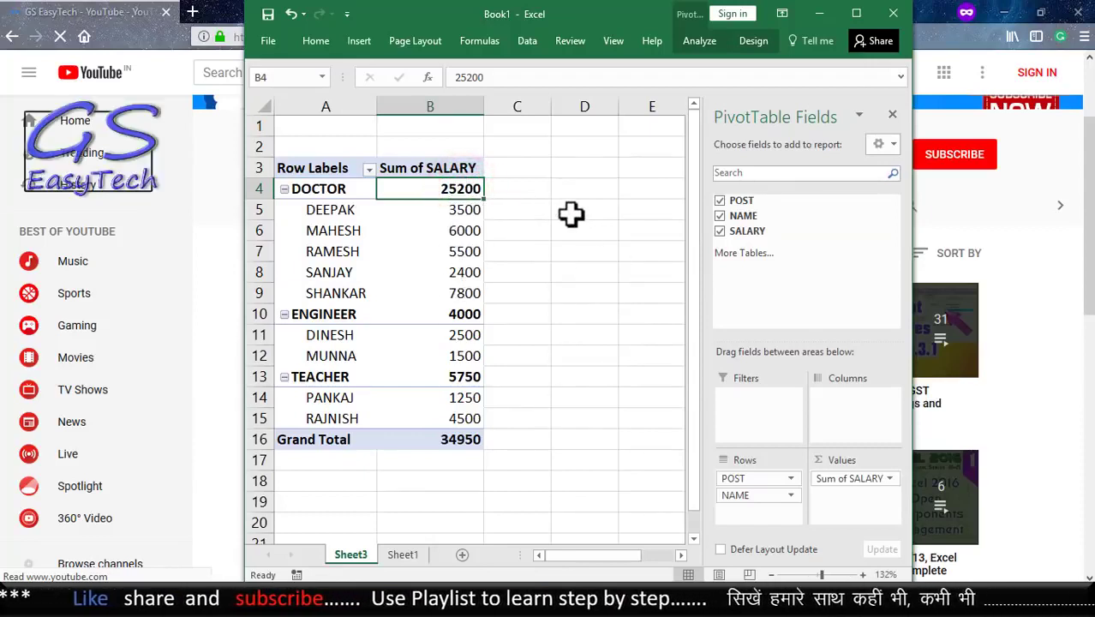
# Step: Clear all pivot fields, then rebuild with NAME as rows and Sum of SALARY
pyautogui.click(719, 200)
pyautogui.click(720, 216)
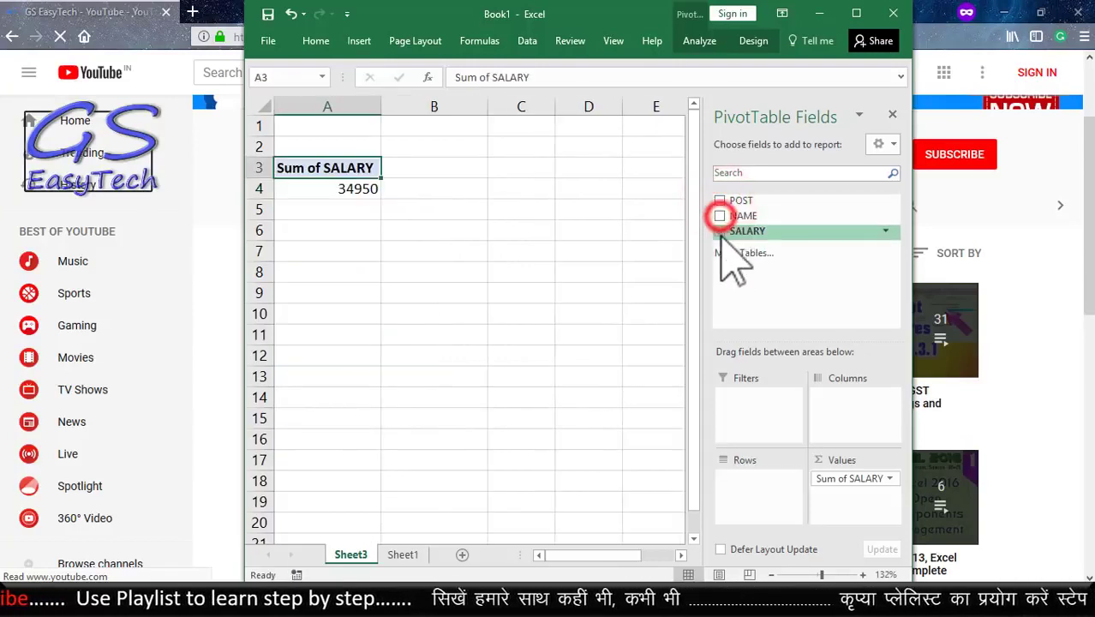
pyautogui.click(719, 232)
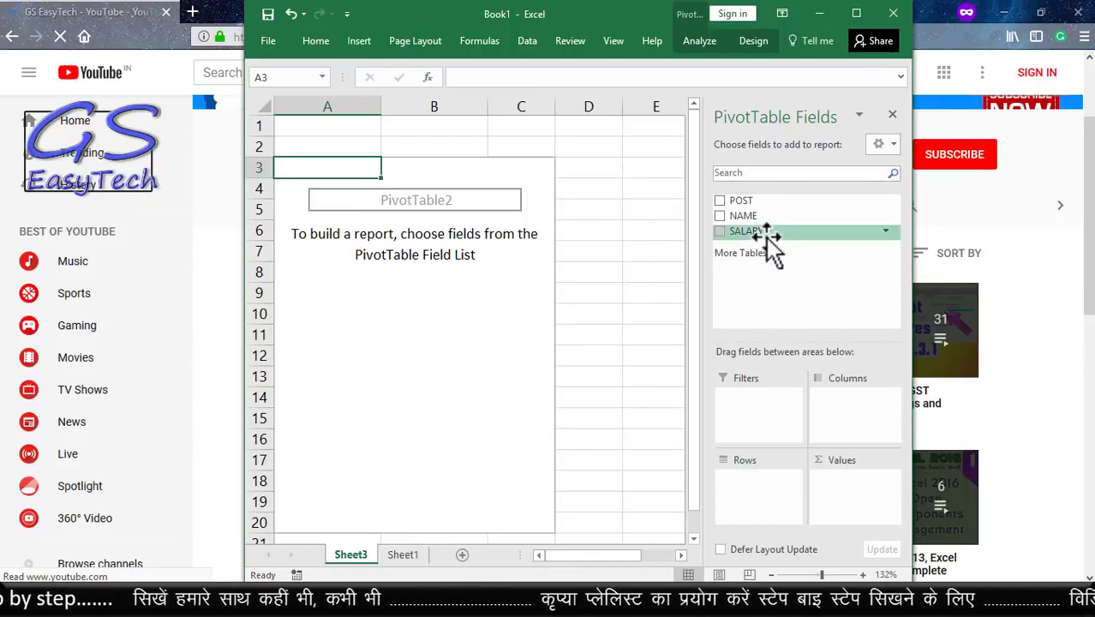
pyautogui.click(719, 216)
pyautogui.click(720, 232)
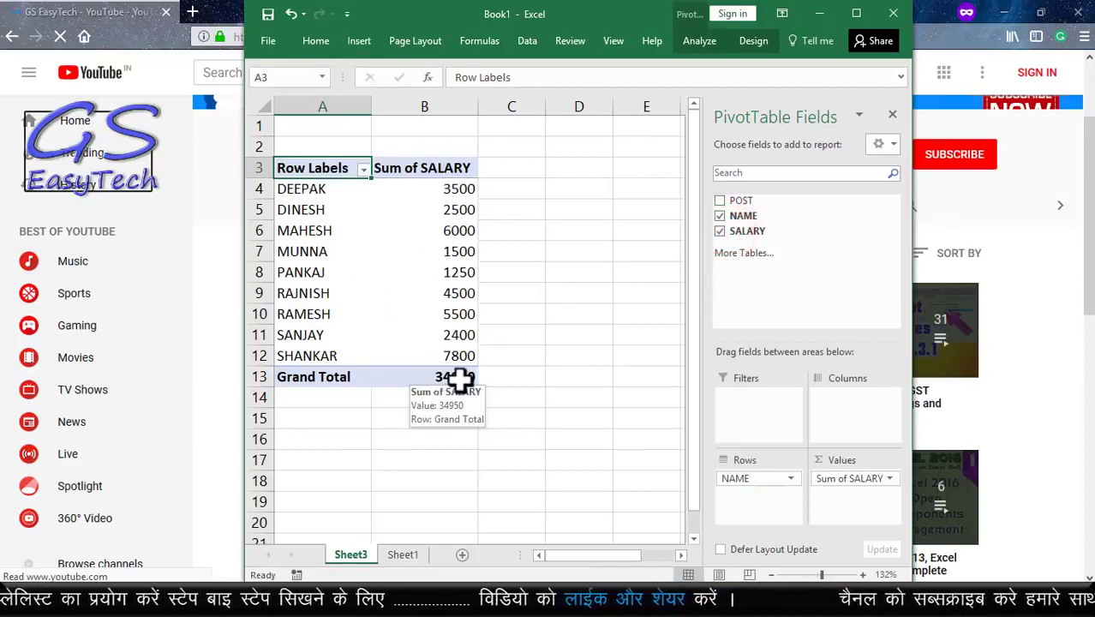
# Step: Nest POST under each name briefly, then remove it again
pyautogui.click(720, 202)
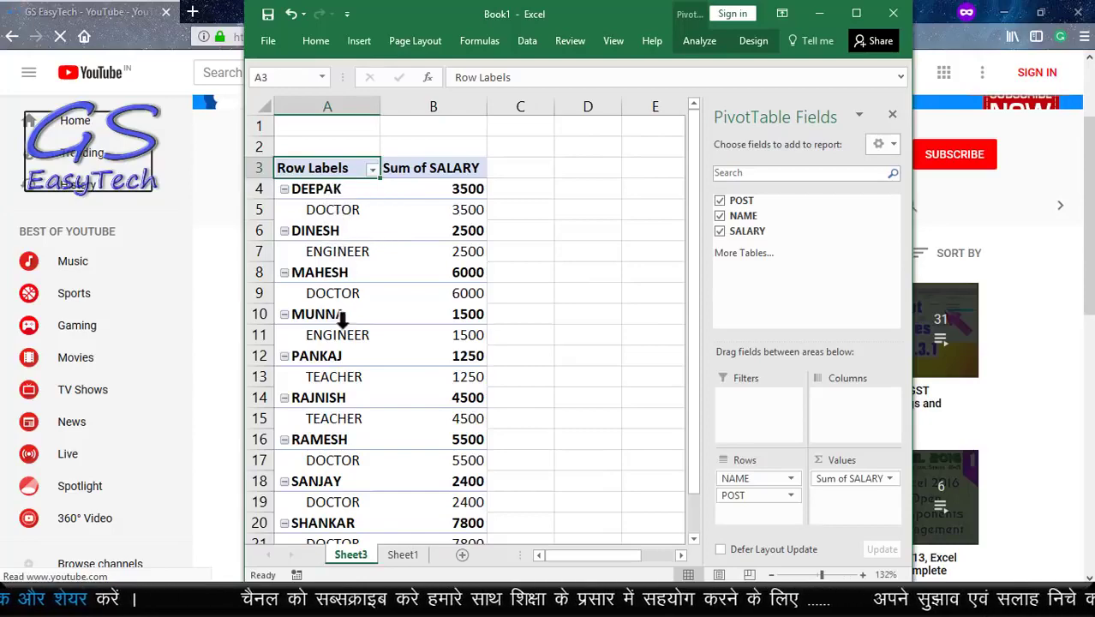
pyautogui.scroll(-2, 341, 362)
pyautogui.scroll(2, 341, 362)
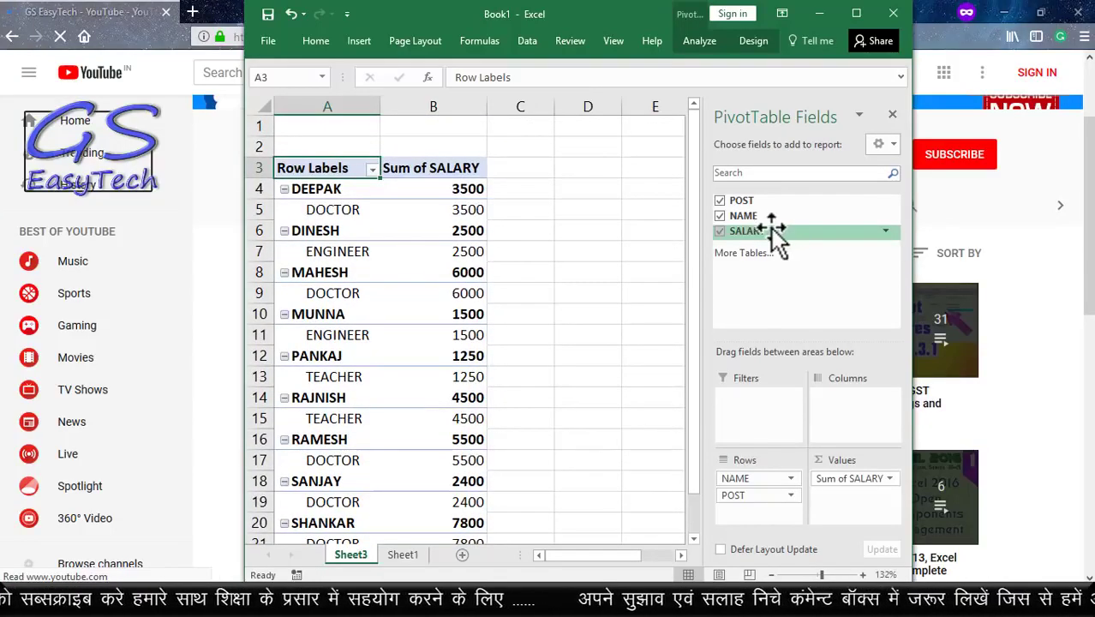
pyautogui.click(720, 202)
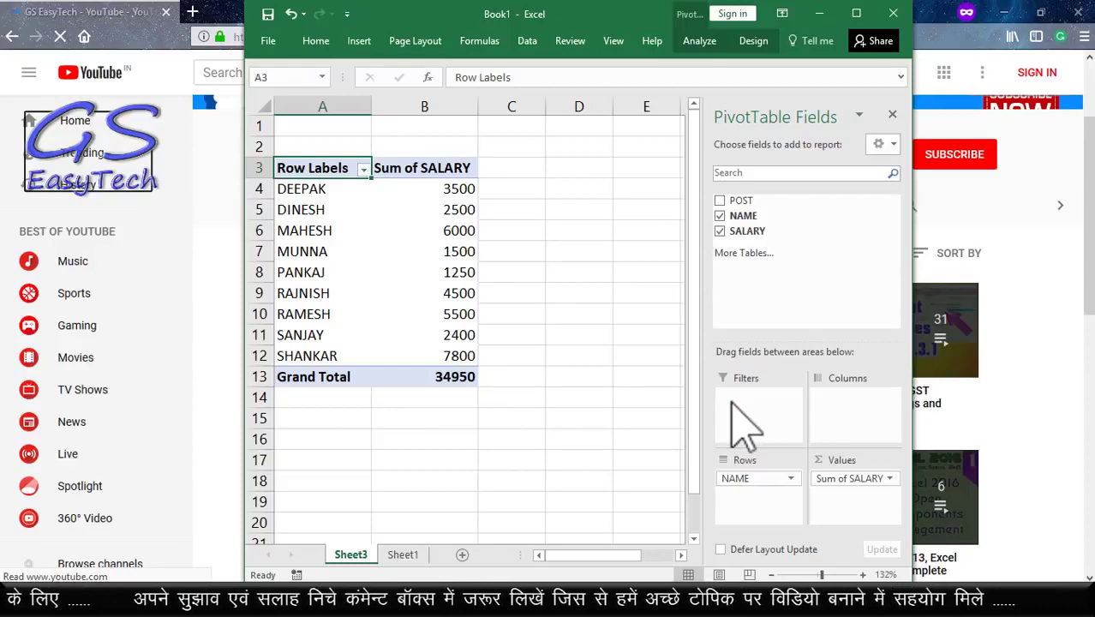
pyautogui.moveTo(709, 363); pyautogui.dragTo(903, 538)
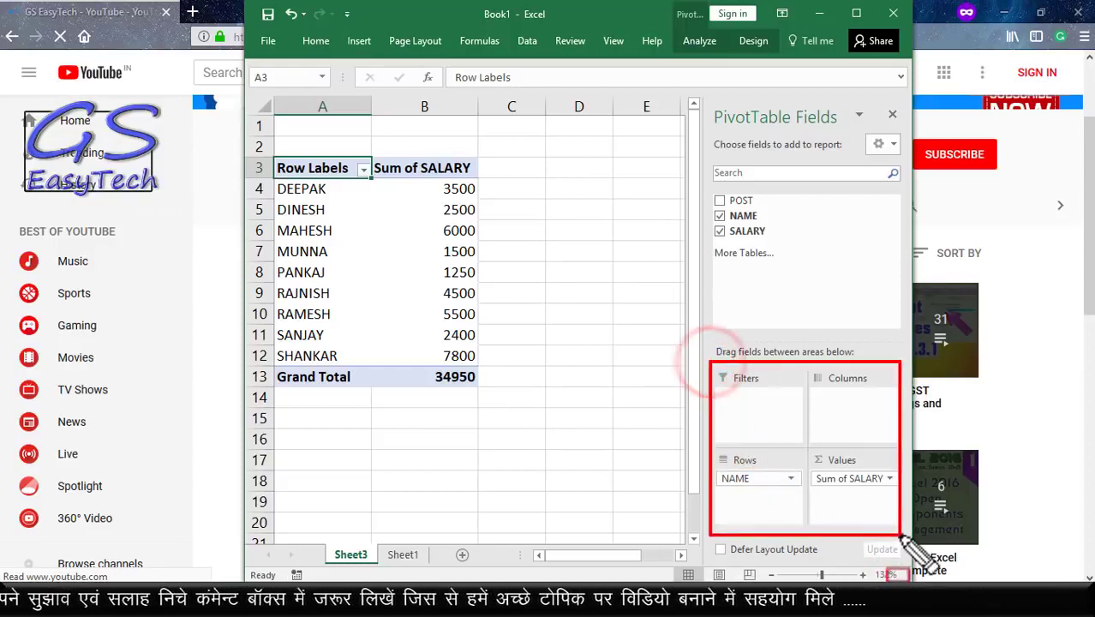
pyautogui.press('Escape')
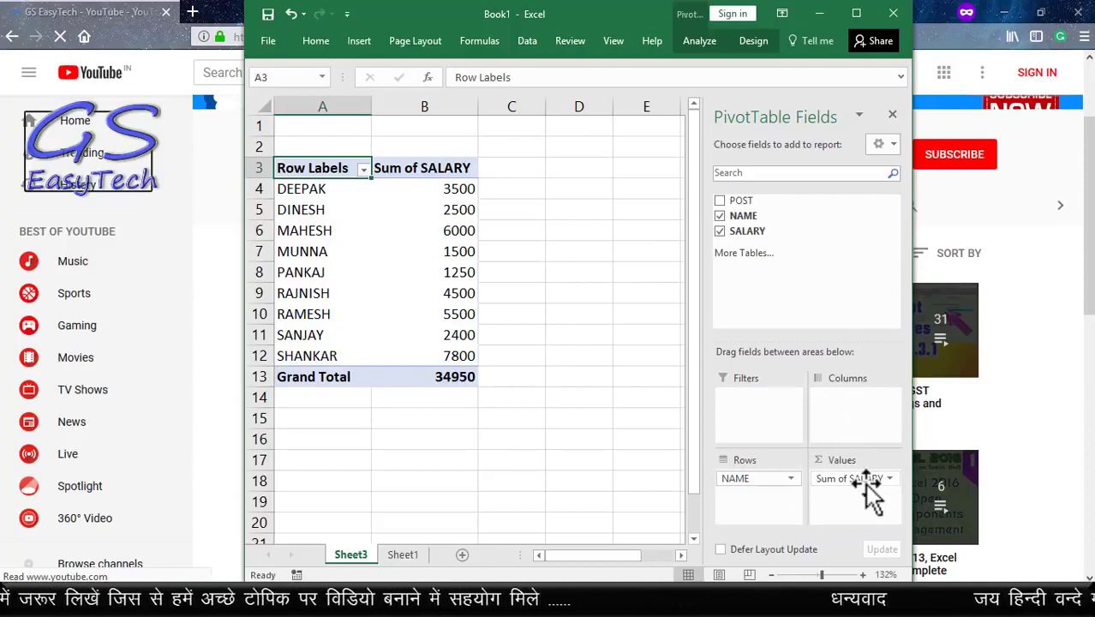
# Step: Add POST and move it to Columns, making DOCTOR, ENGINEER and TEACHER column headers
pyautogui.click(720, 200)
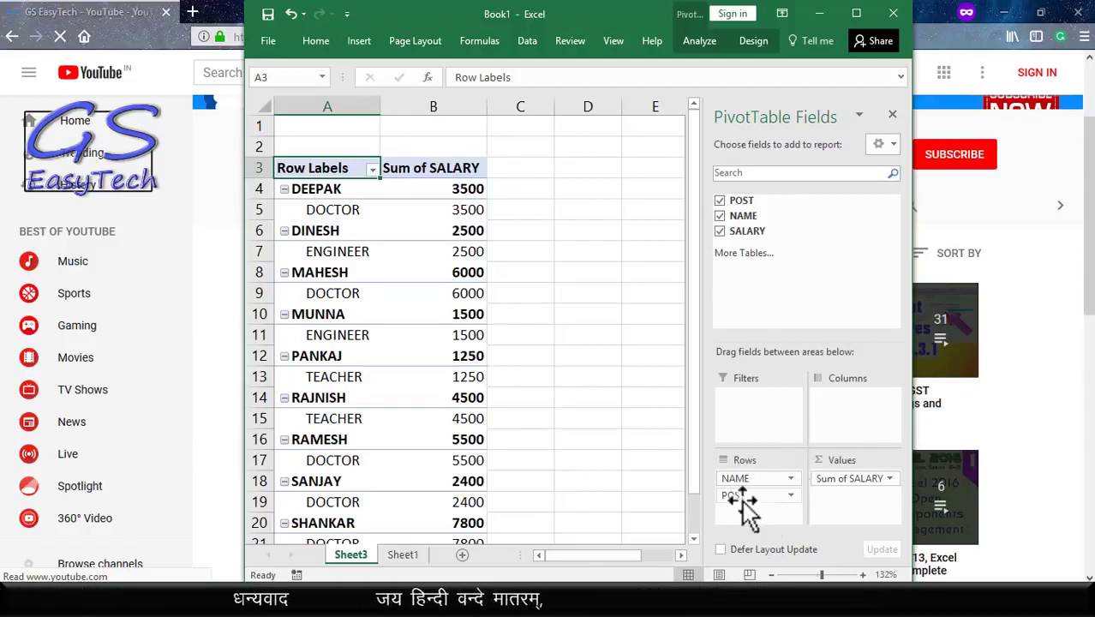
pyautogui.moveTo(742, 496); pyautogui.dragTo(840, 405)
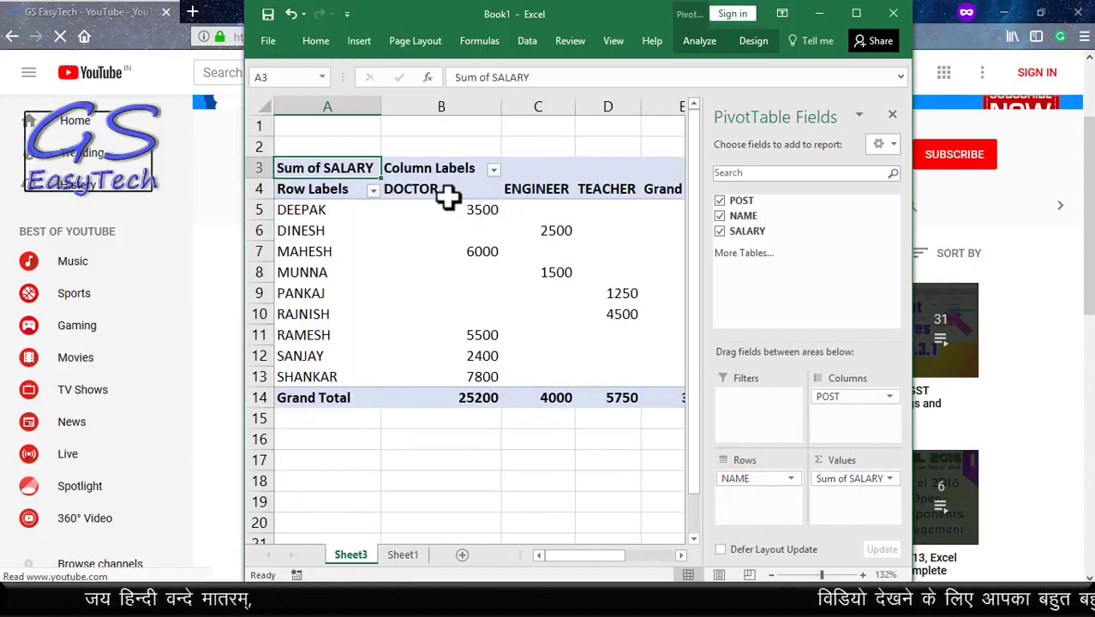
pyautogui.moveTo(584, 555)
pyautogui.mouseDown()
pyautogui.moveTo(613, 562)
pyautogui.moveTo(590, 558)
pyautogui.mouseUp()
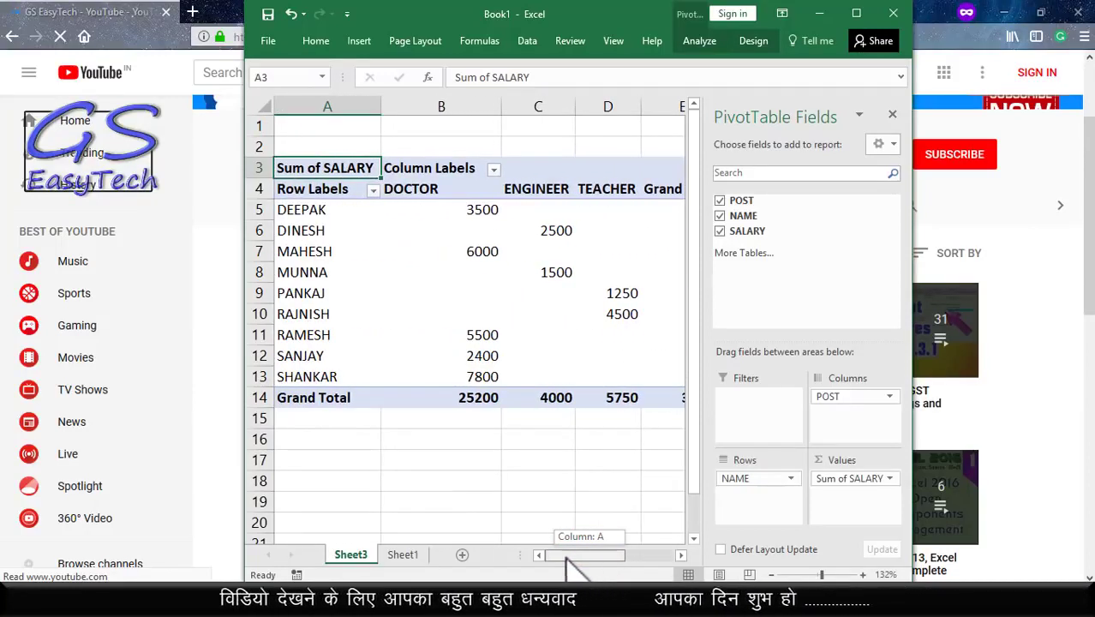
# Step: Inspect DEEPAK's DOCTOR 3500 and DINESH's ENGINEER 2500 values across the post columns
pyautogui.click(286, 210)
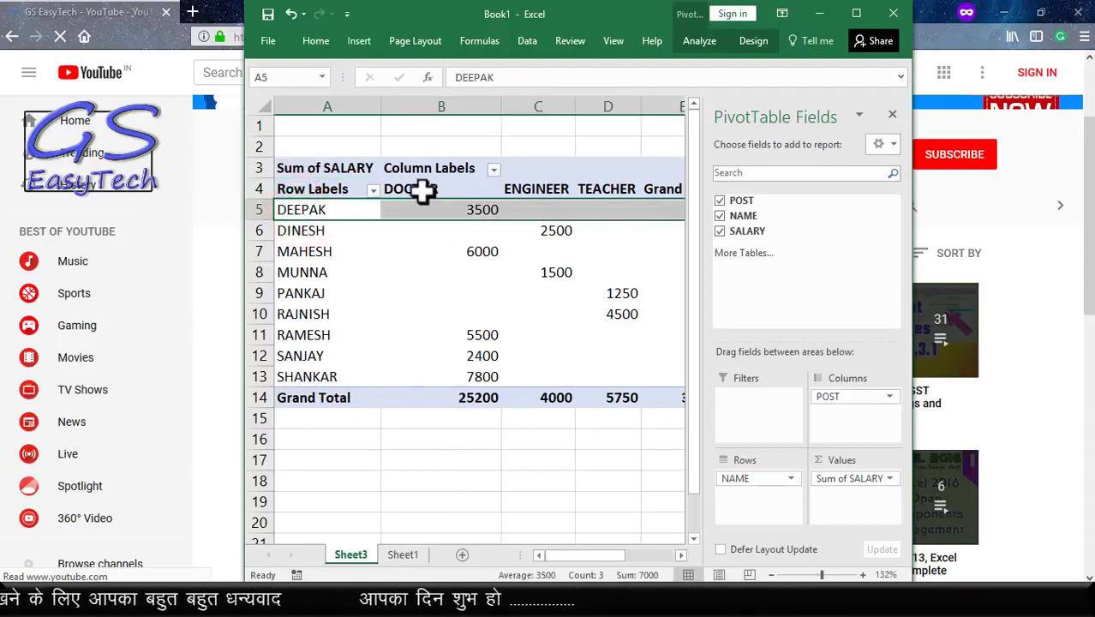
pyautogui.click(435, 210)
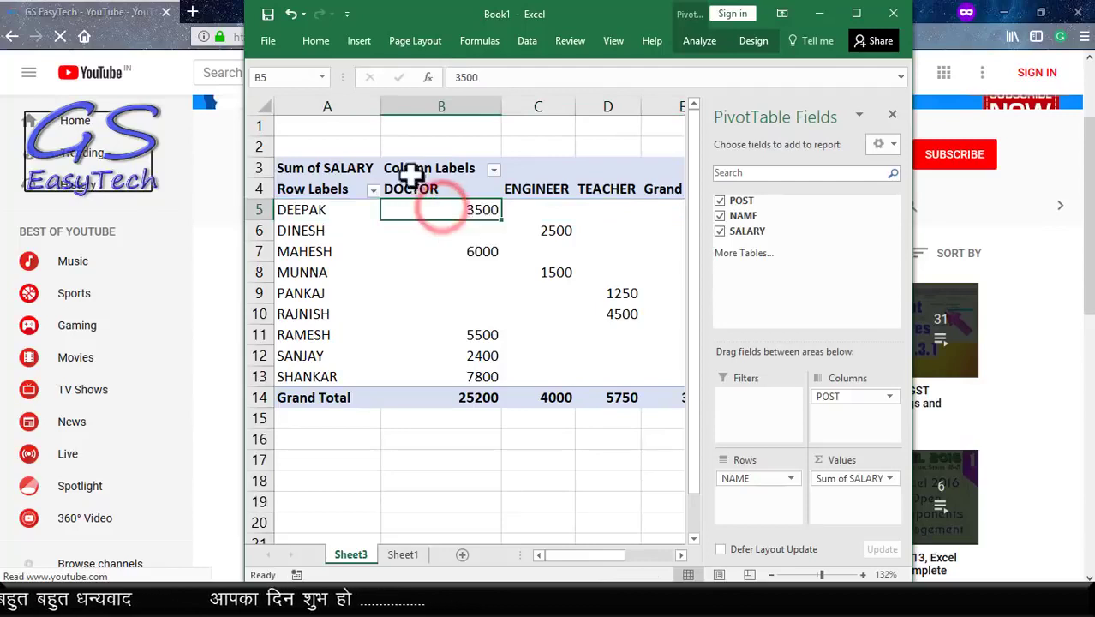
pyautogui.click(538, 210)
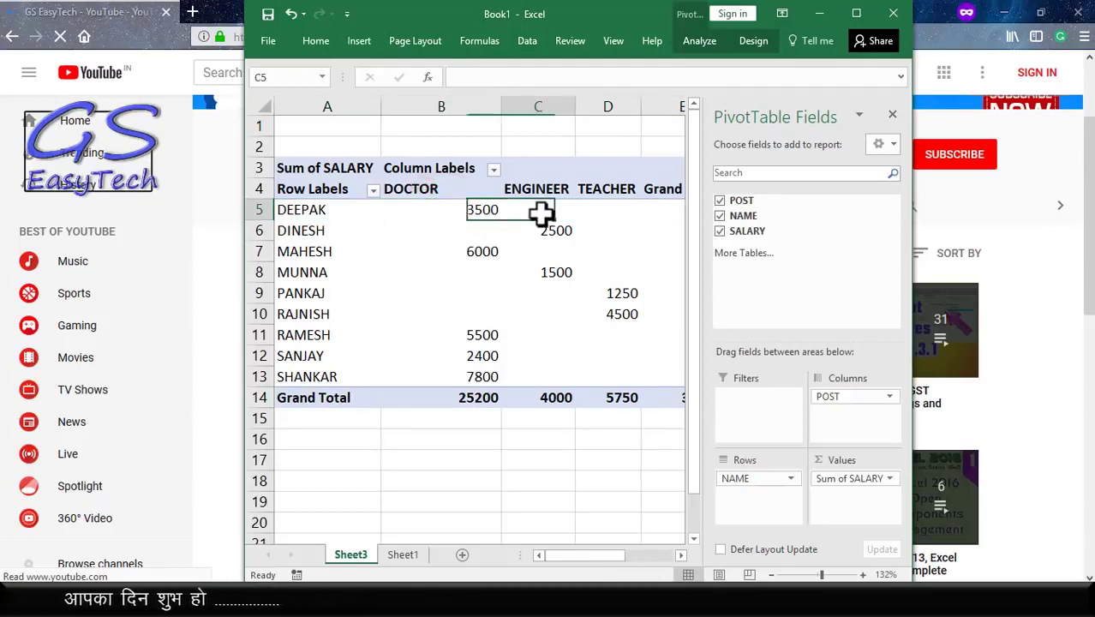
pyautogui.click(622, 210)
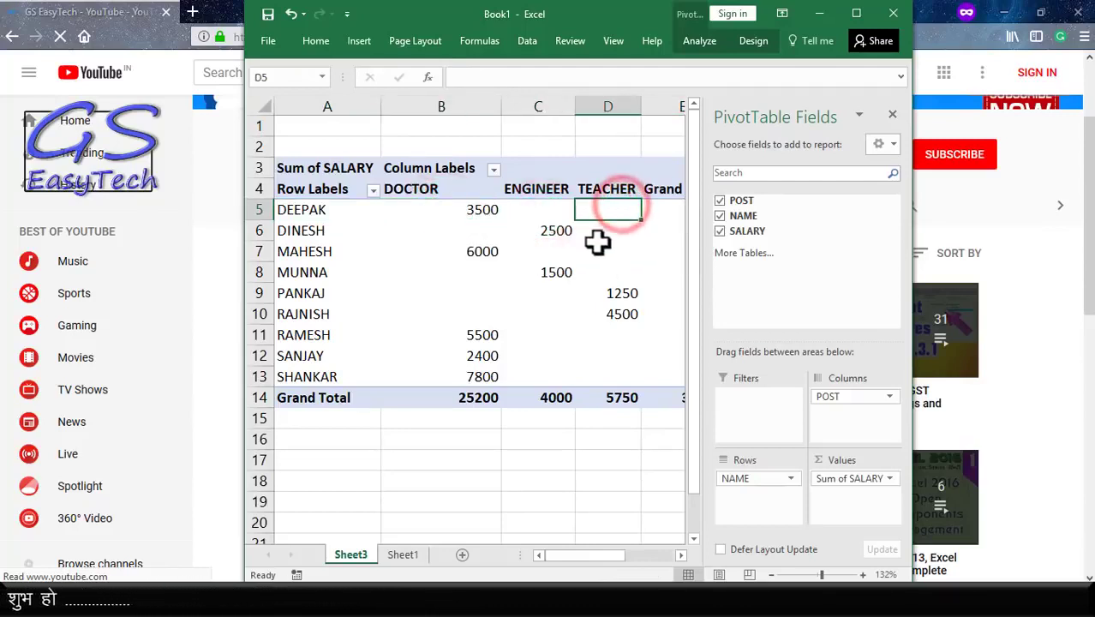
pyautogui.click(291, 230)
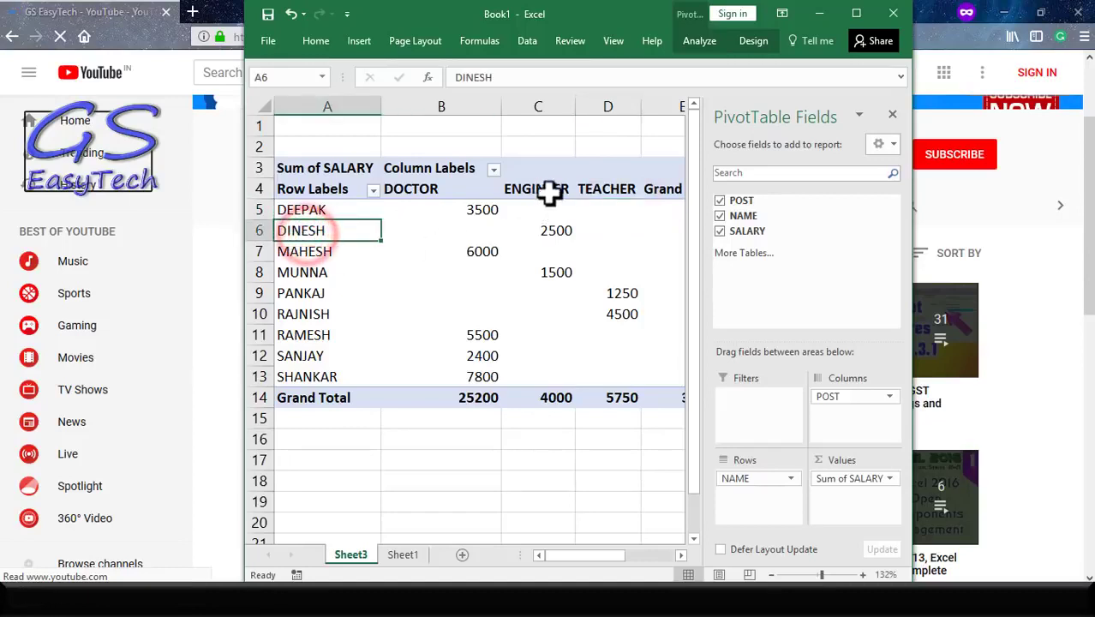
pyautogui.click(563, 230)
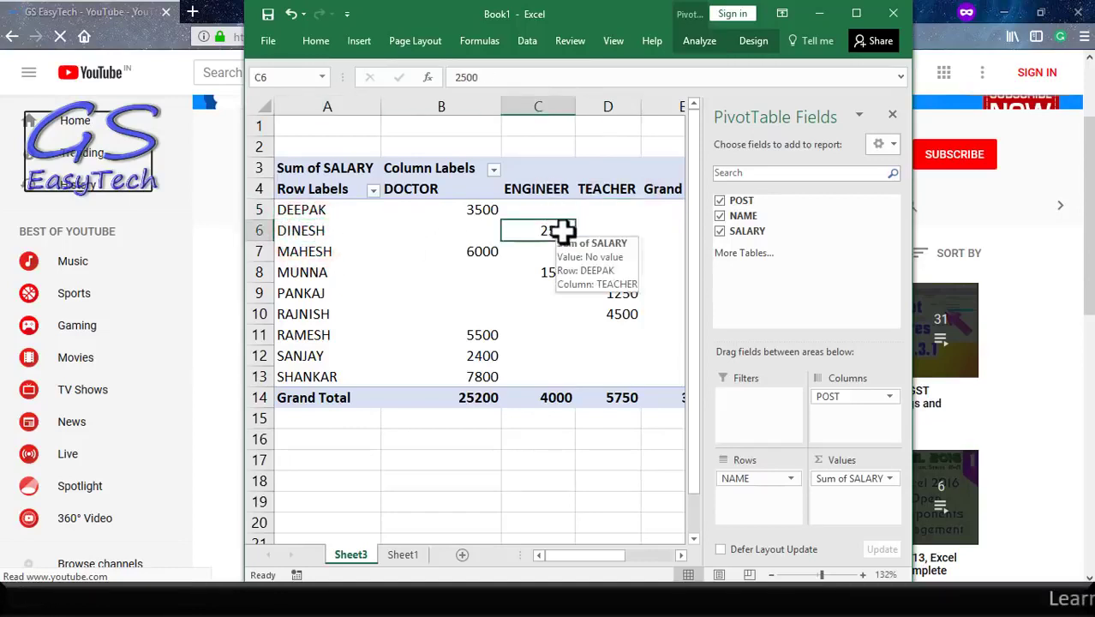
pyautogui.click(416, 229)
pyautogui.click(615, 228)
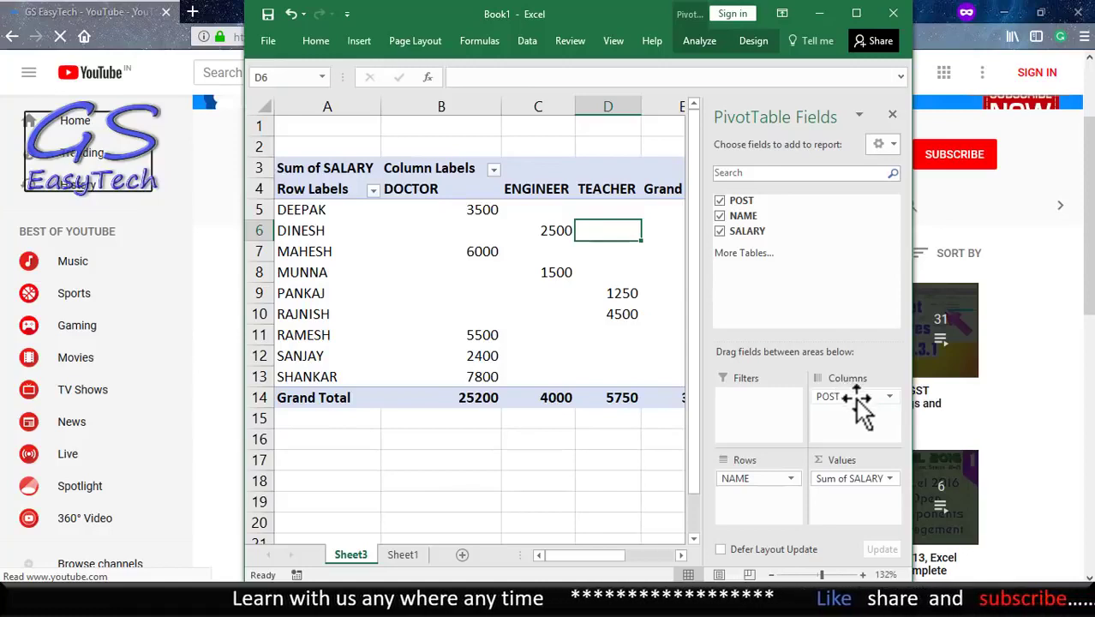
# Step: Move POST to the Filters area and filter the report to DOCTOR
pyautogui.moveTo(855, 398); pyautogui.dragTo(752, 407)
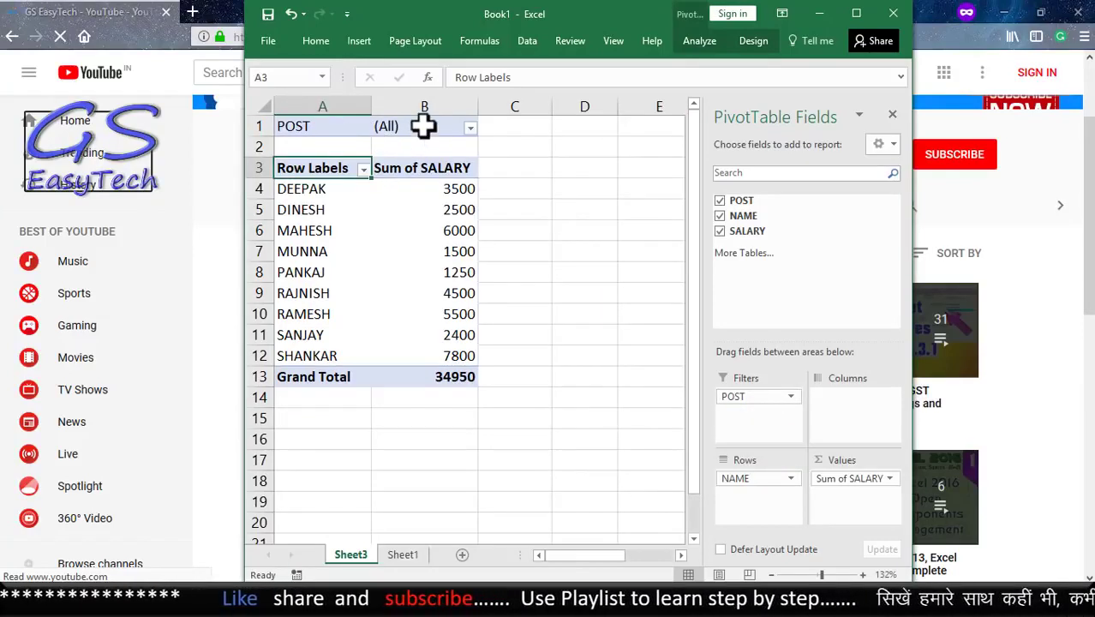
pyautogui.click(470, 129)
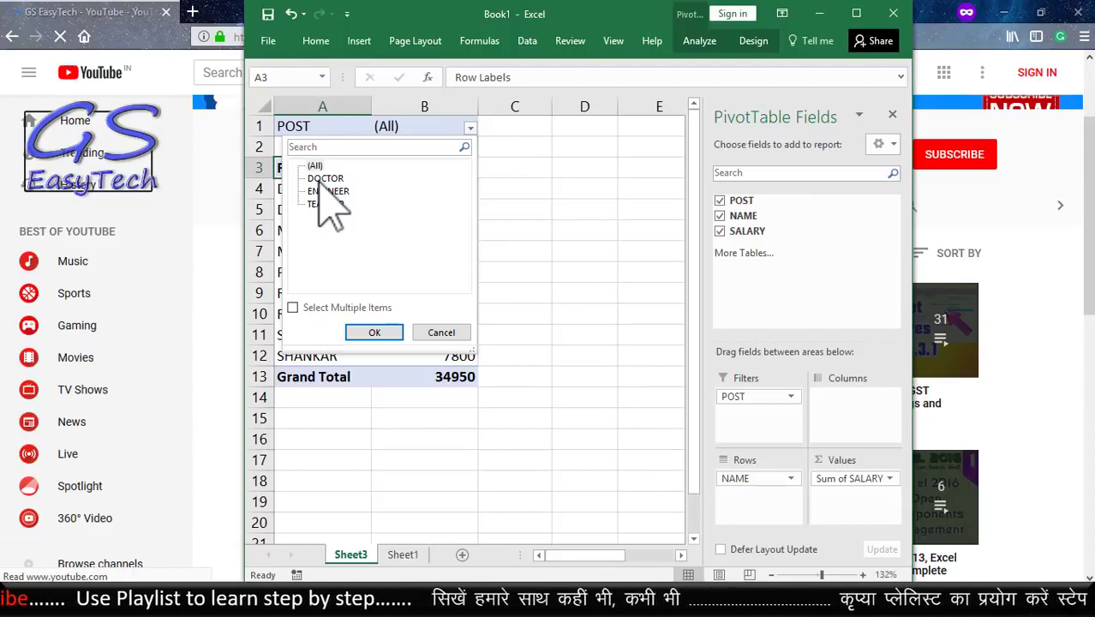
pyautogui.click(375, 334)
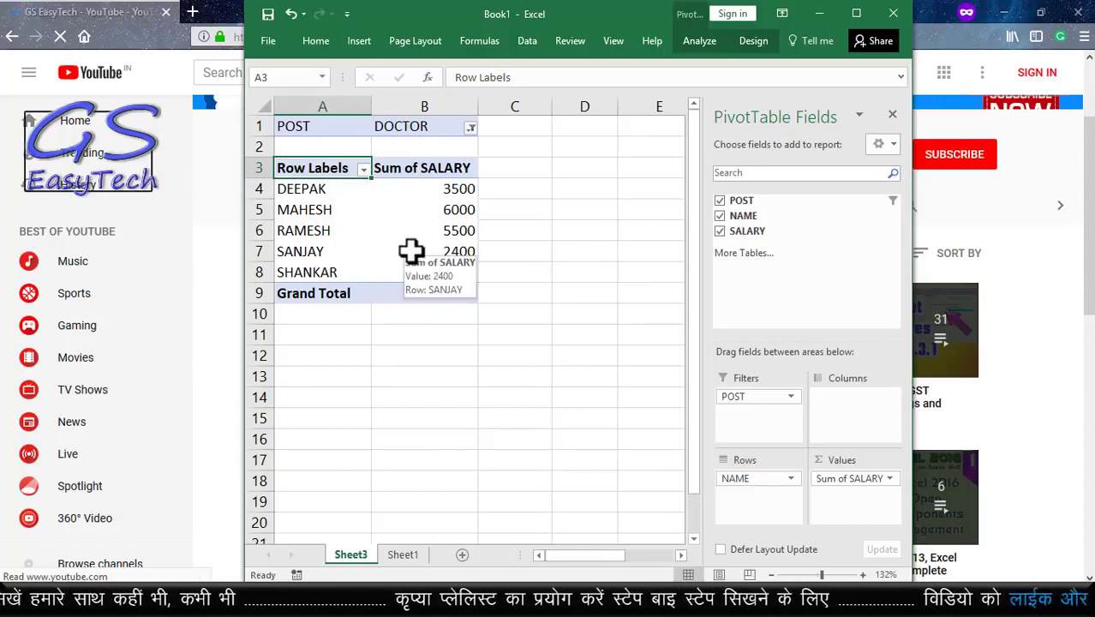
# Step: Switch the POST filter to ENGINEER, then to TEACHER
pyautogui.click(471, 129)
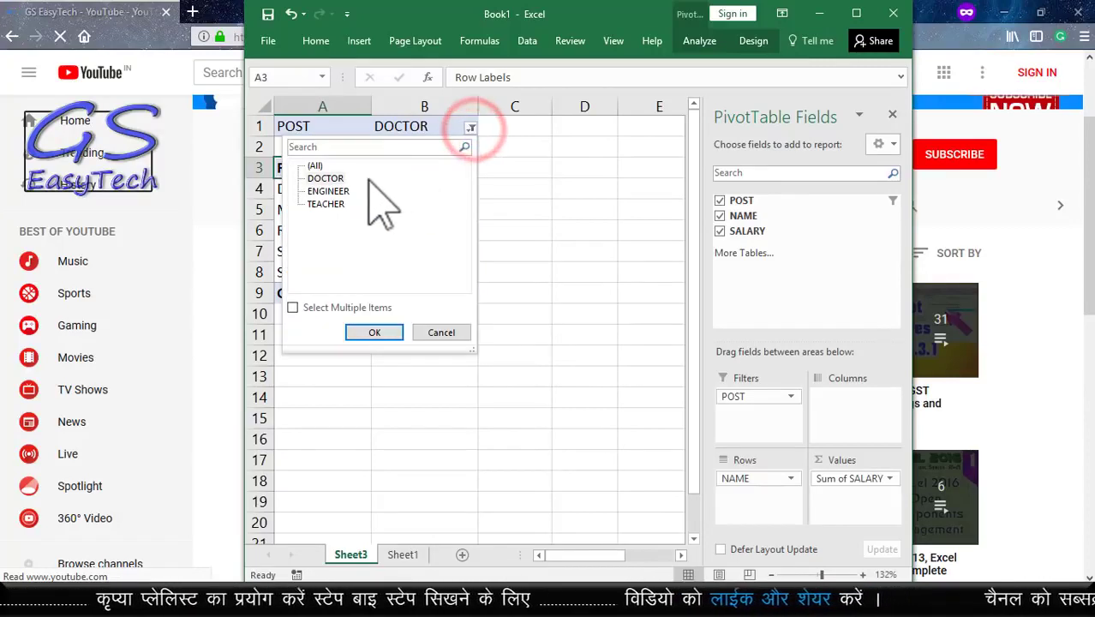
pyautogui.click(328, 191)
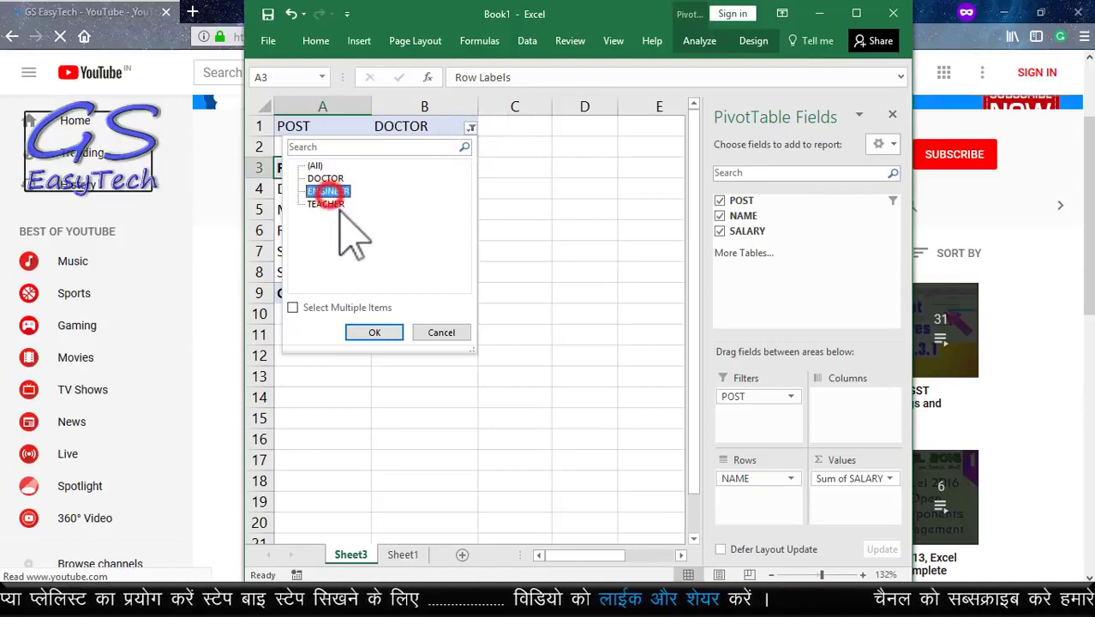
pyautogui.click(375, 333)
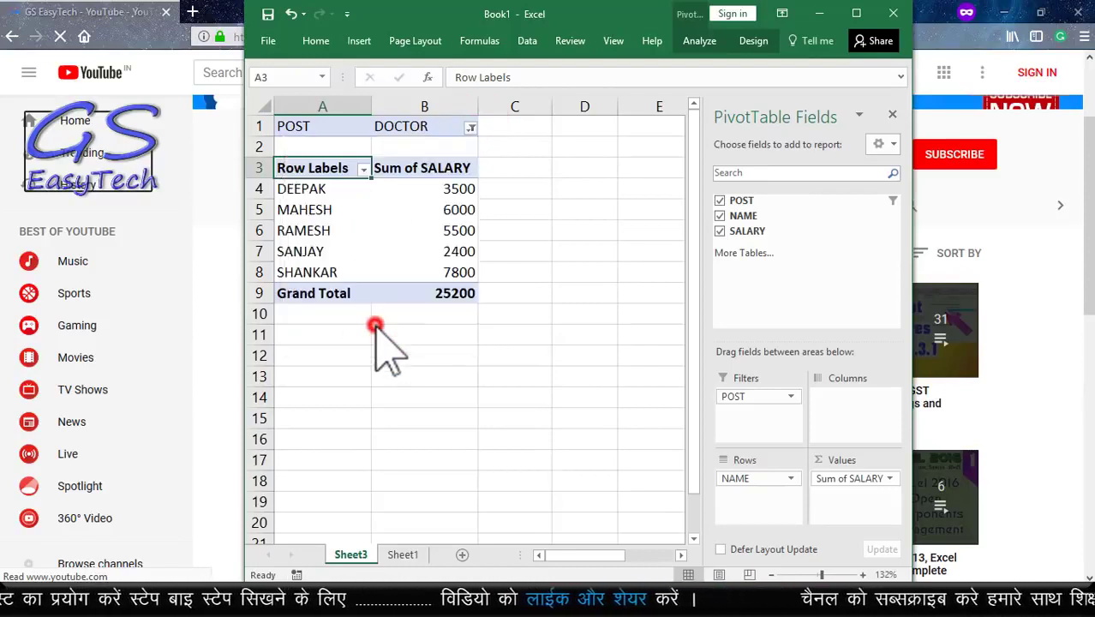
pyautogui.click(471, 129)
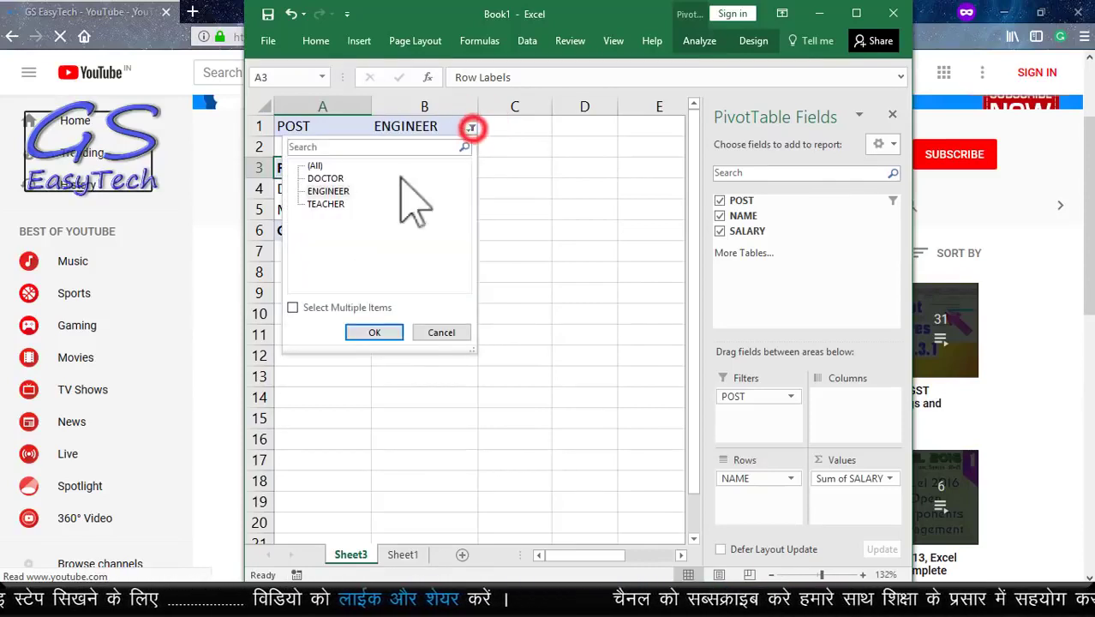
pyautogui.click(324, 204)
pyautogui.click(375, 333)
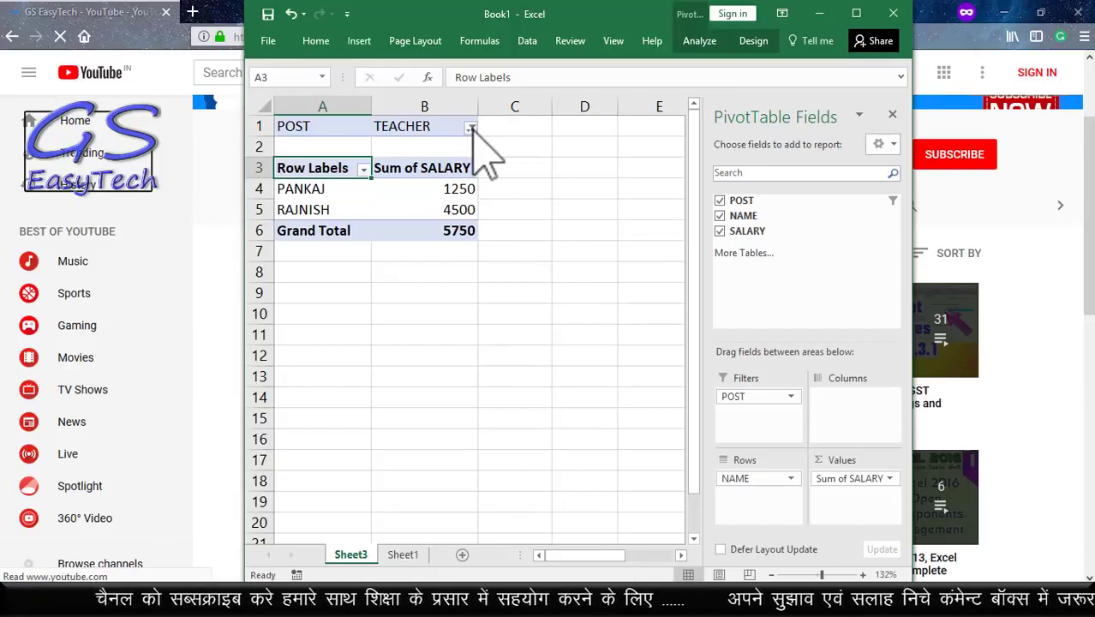
pyautogui.click(471, 128)
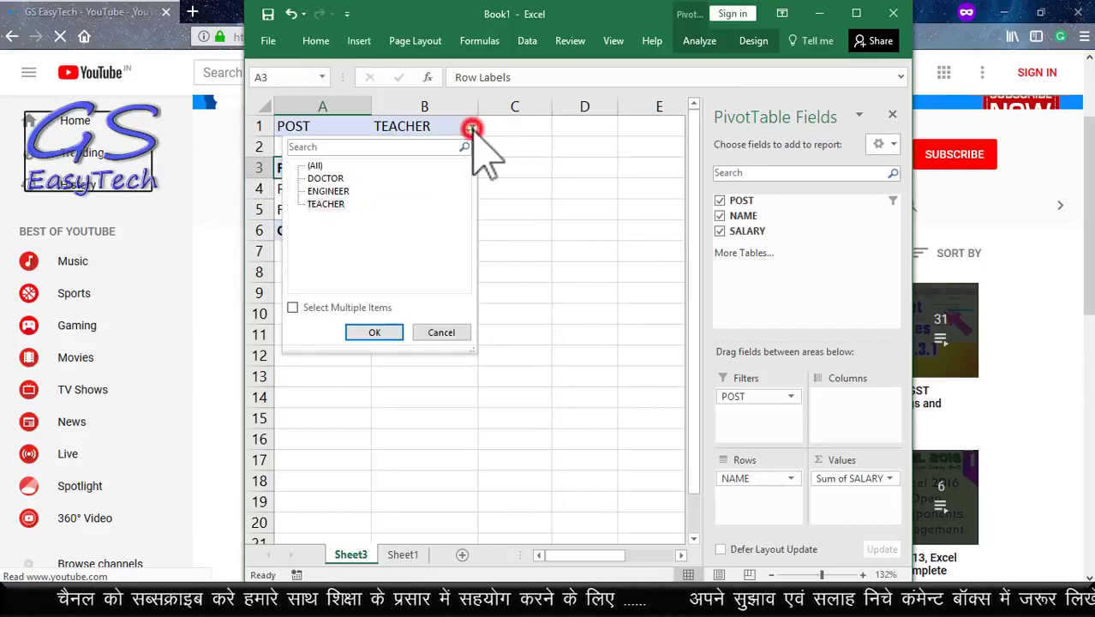
# Step: Allow multiple items and add DOCTOR to the TEACHER filter, giving a 30950 total
pyautogui.click(293, 307)
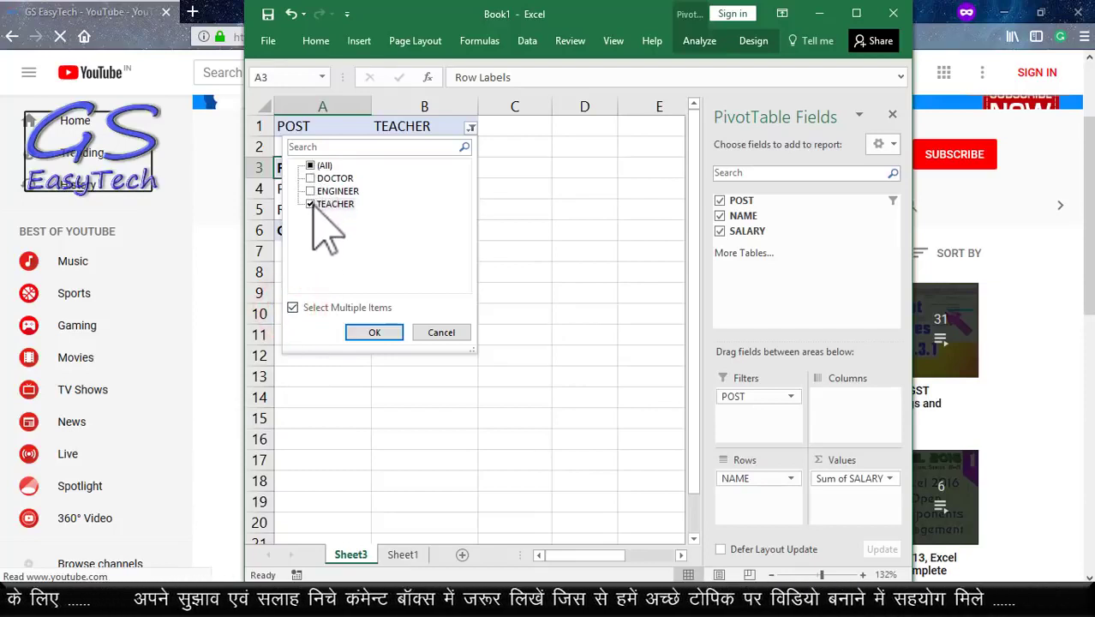
pyautogui.click(310, 179)
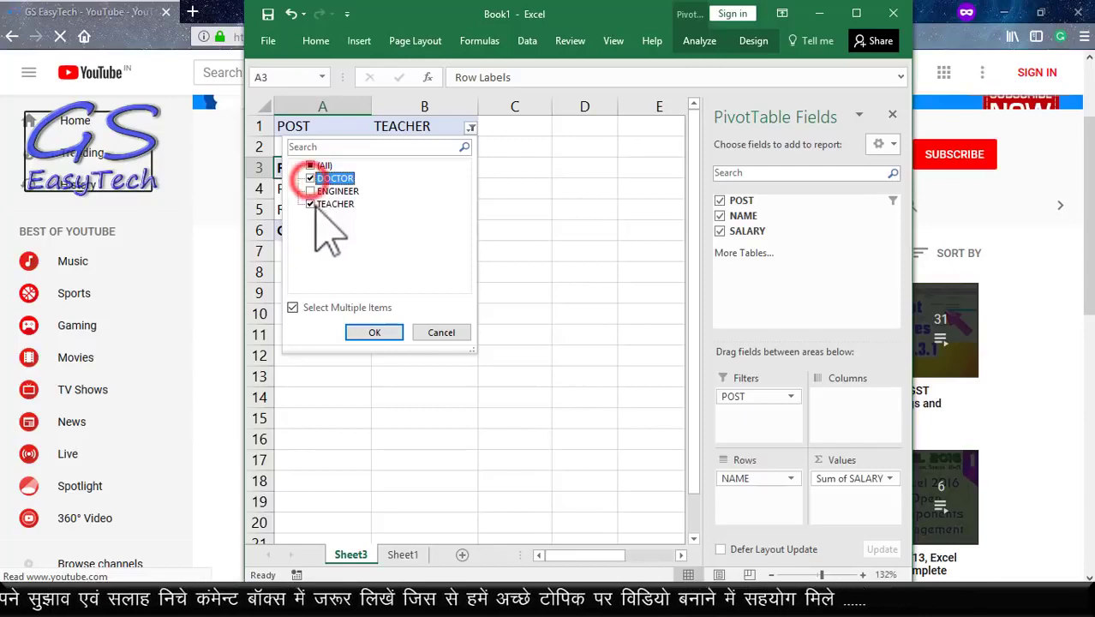
pyautogui.click(375, 332)
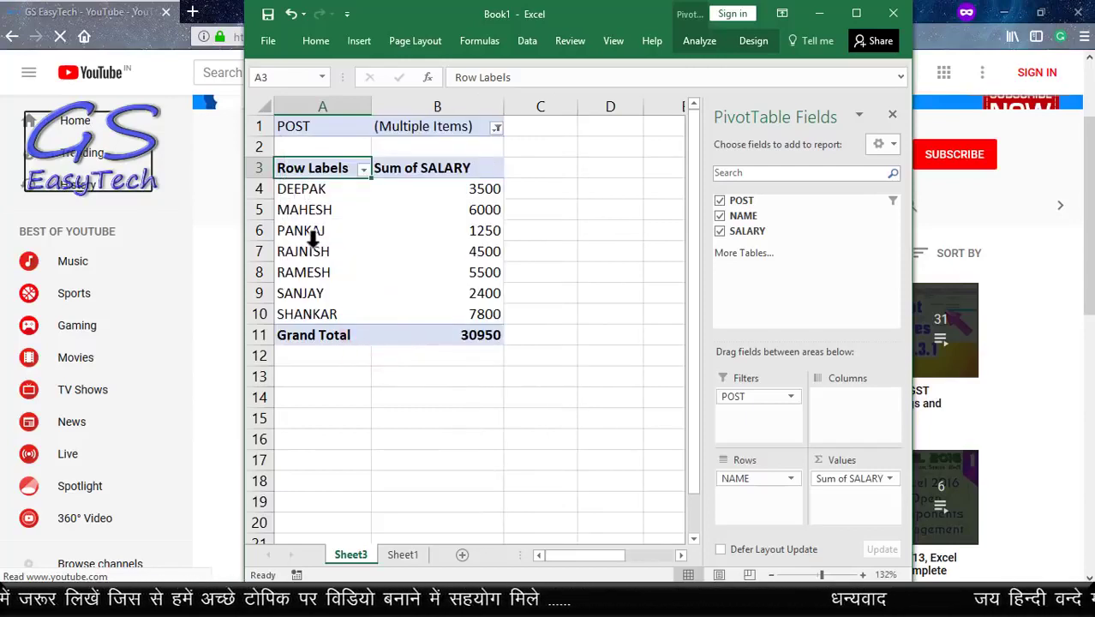
pyautogui.click(491, 343)
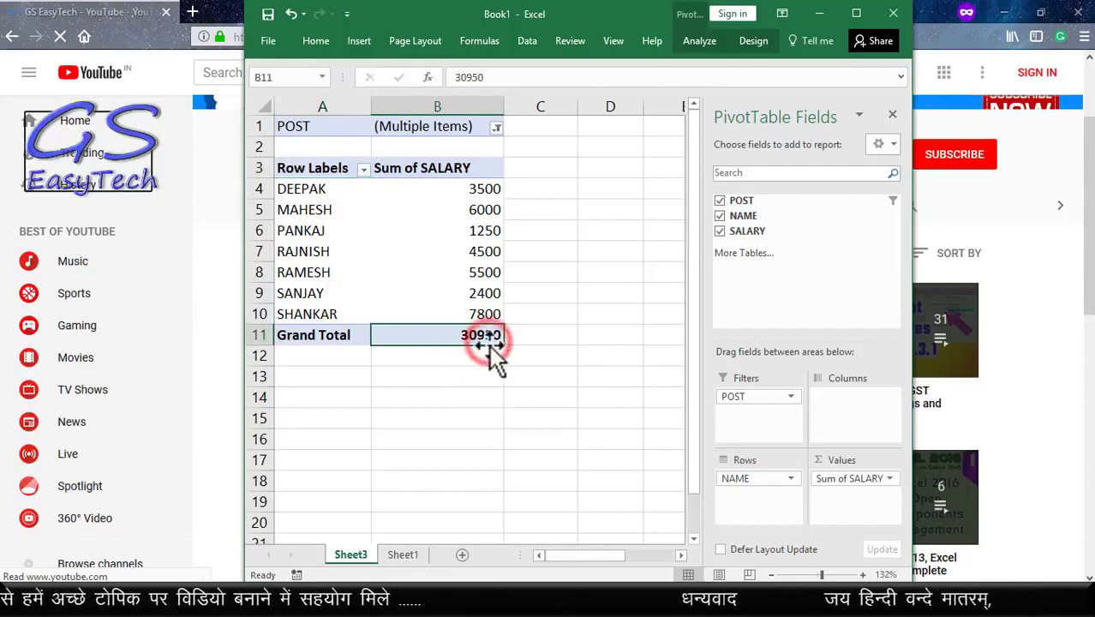
# Step: Return the POST filter to a single selection showing DOCTOR only
pyautogui.click(496, 128)
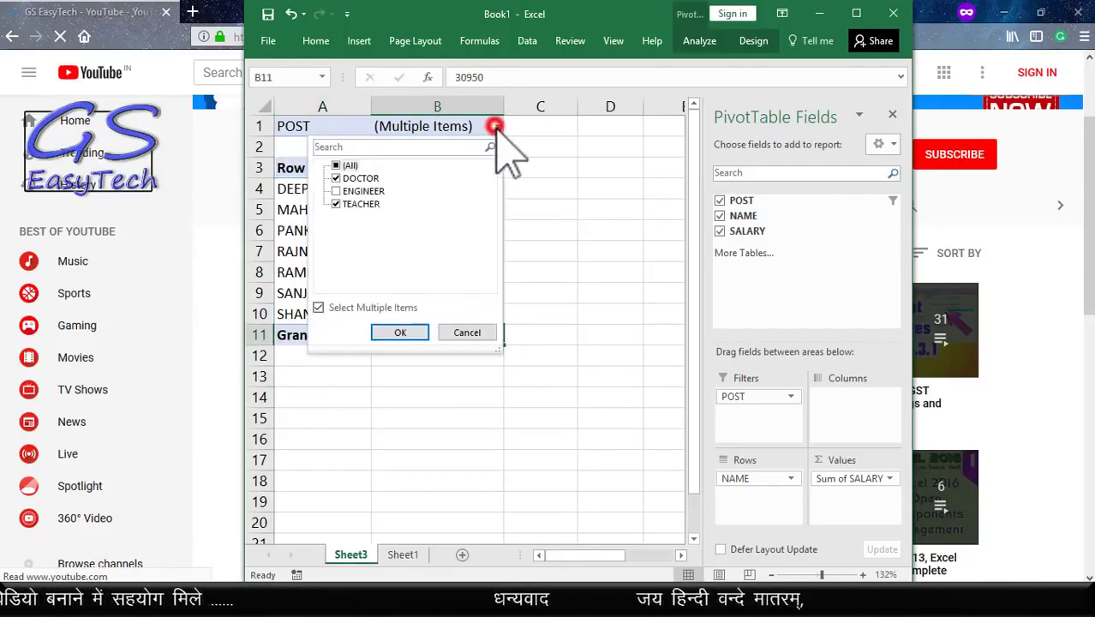
pyautogui.click(319, 308)
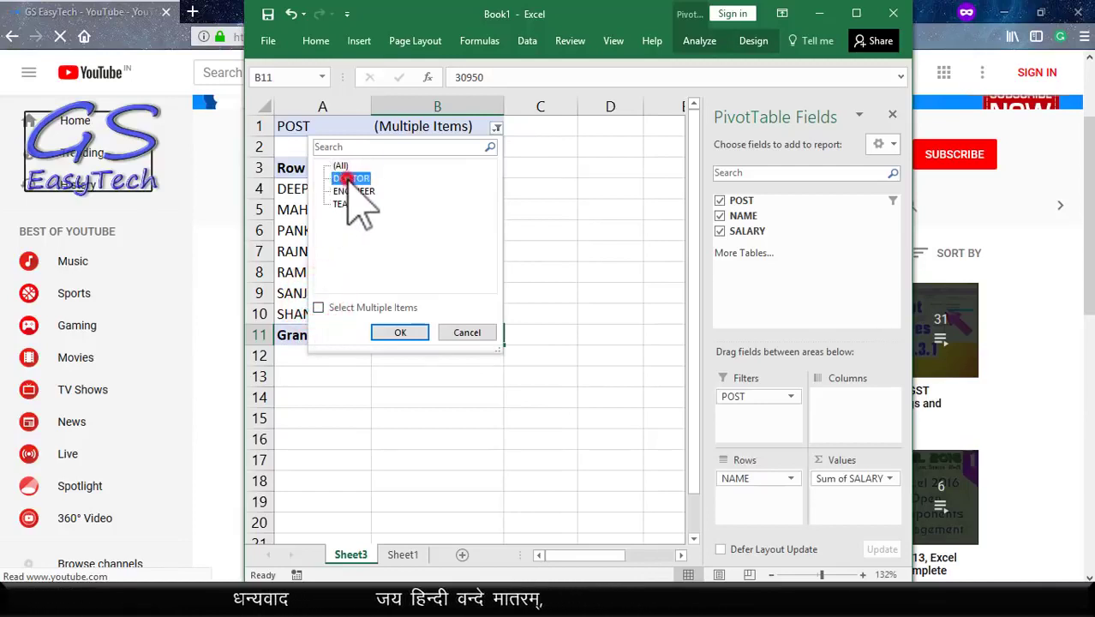
pyautogui.click(400, 333)
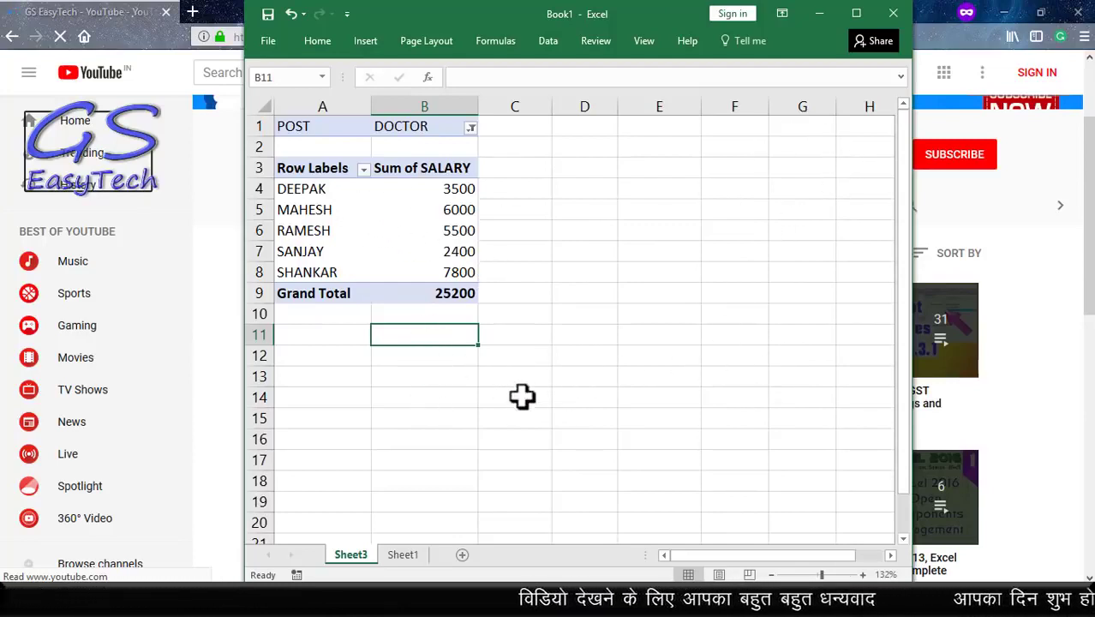
# Step: Move POST from Filters into Rows and make NAME the report filter
pyautogui.click(340, 209)
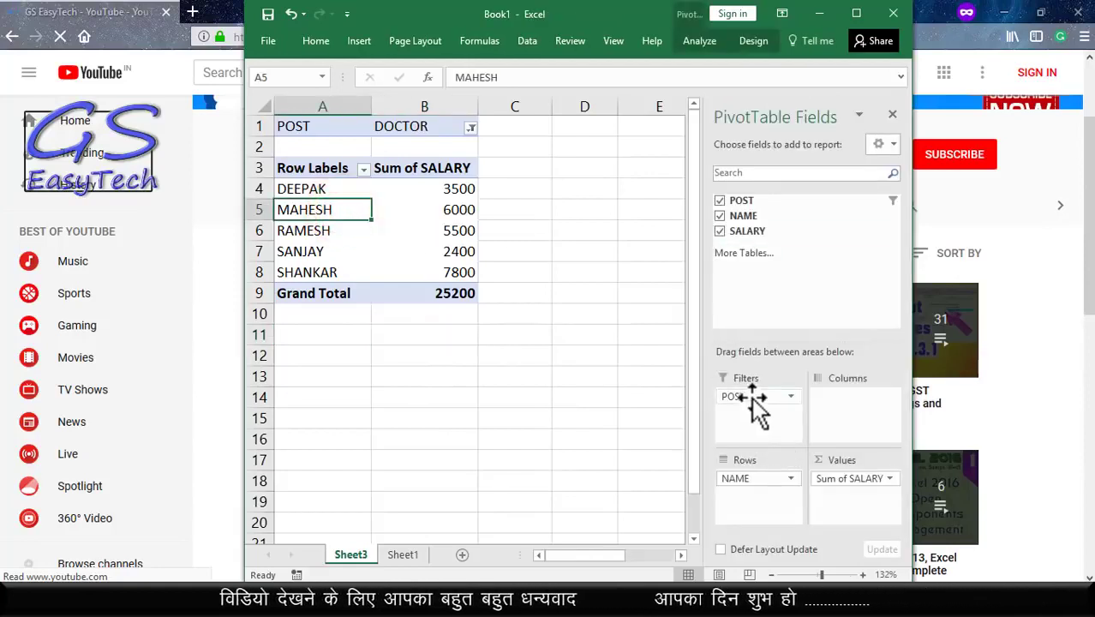
pyautogui.moveTo(751, 397)
pyautogui.mouseDown()
pyautogui.moveTo(757, 452)
pyautogui.moveTo(742, 507)
pyautogui.mouseUp()
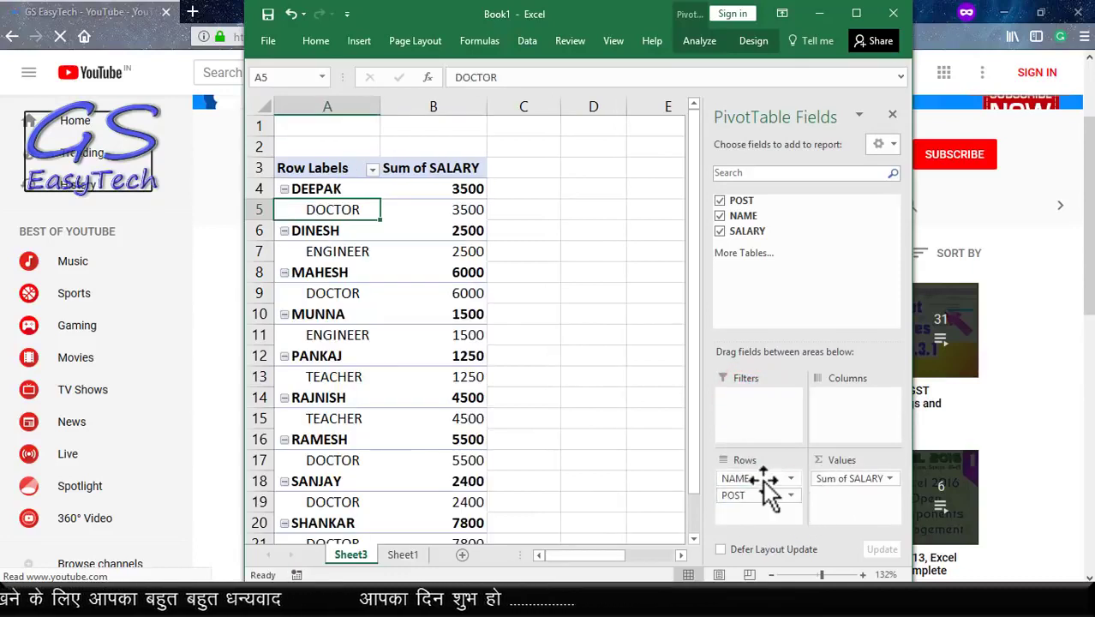
pyautogui.moveTo(762, 480); pyautogui.dragTo(754, 403)
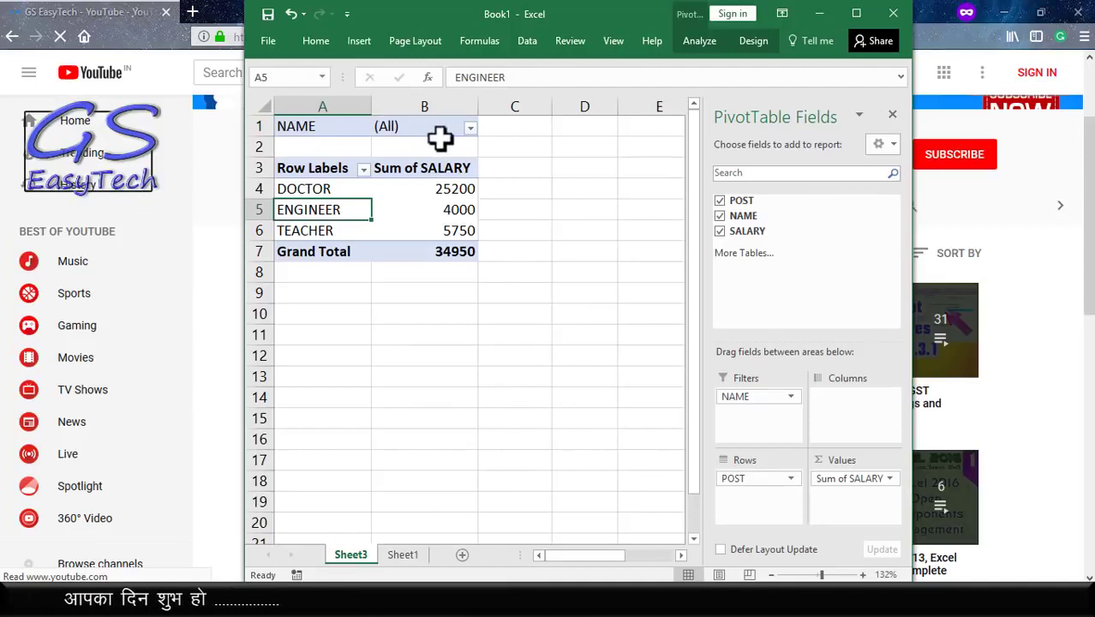
# Step: Filter by NAME to MUNNA alone, then to MUNNA, DEEPAK and PANKAJ together
pyautogui.click(470, 128)
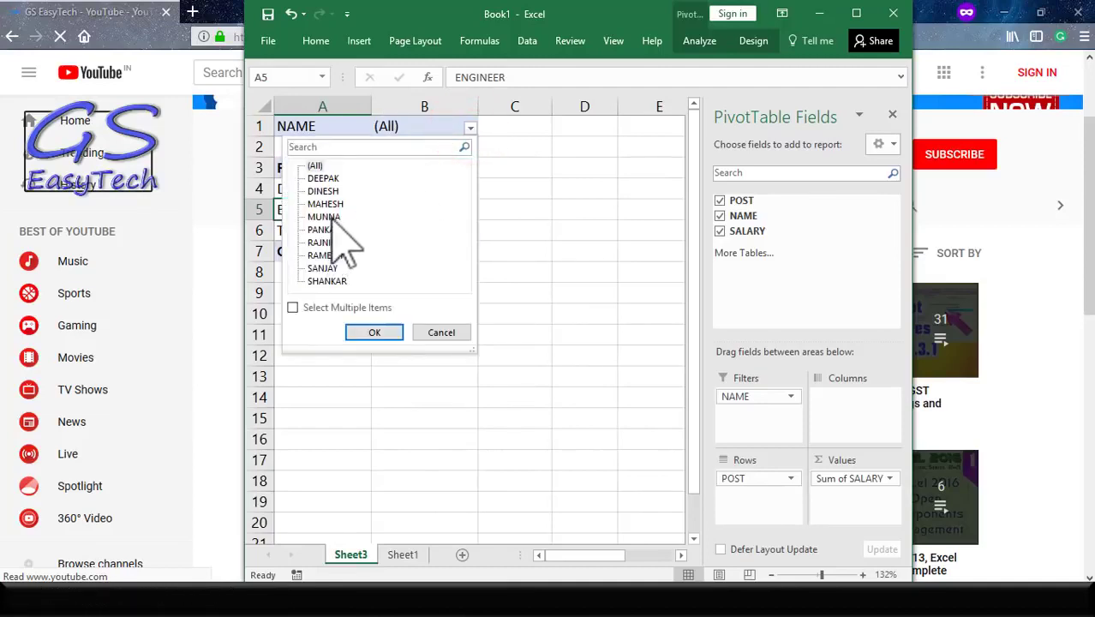
pyautogui.click(374, 332)
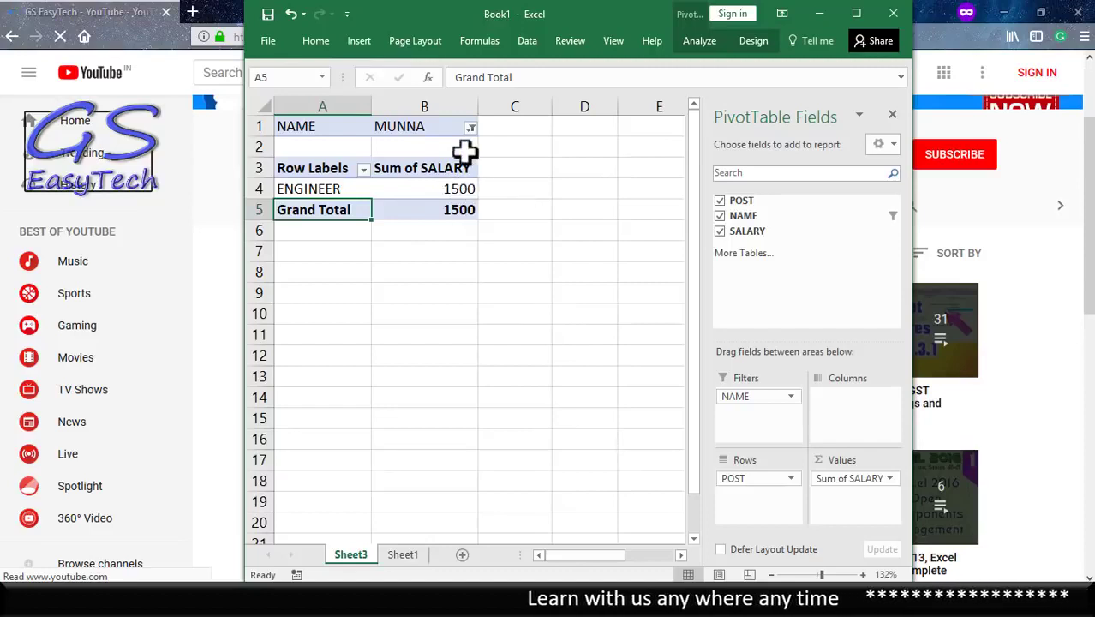
pyautogui.click(470, 126)
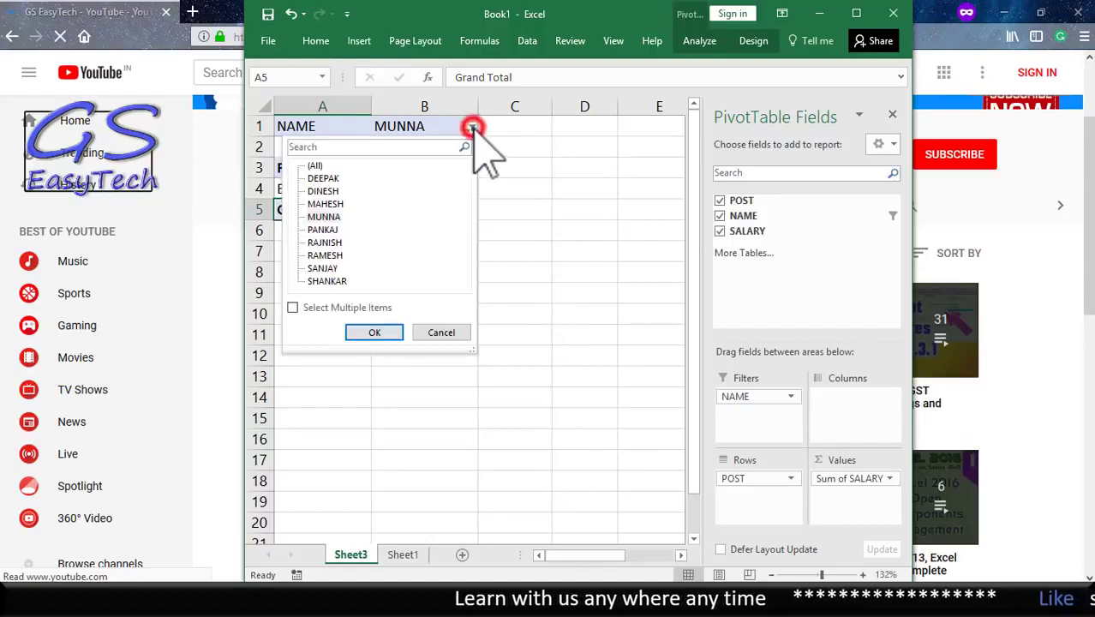
pyautogui.click(293, 307)
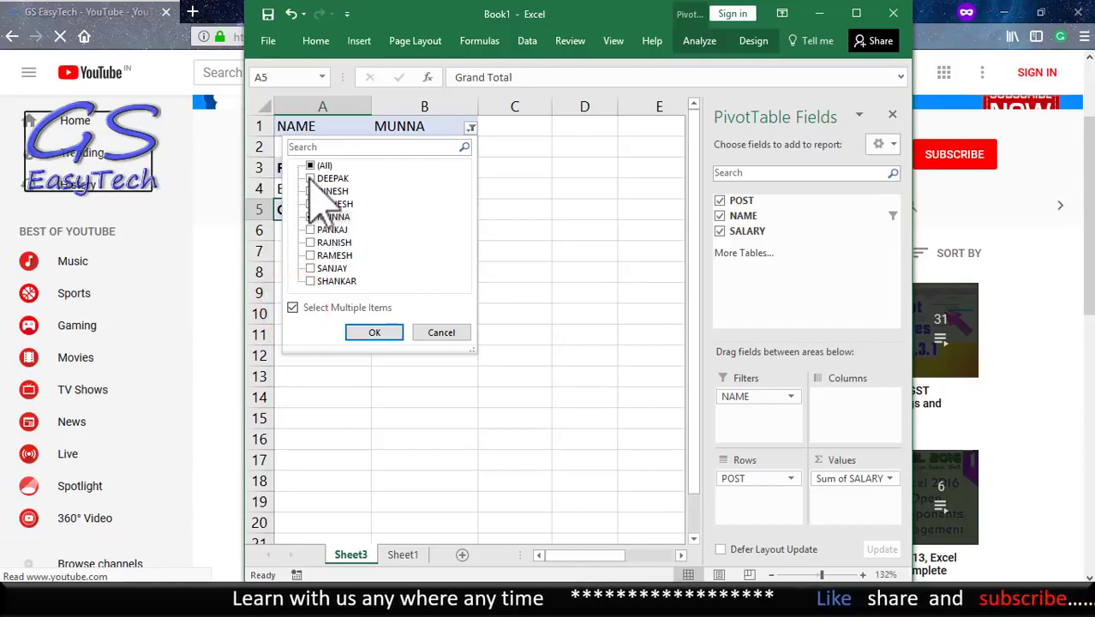
pyautogui.click(310, 179)
pyautogui.click(310, 230)
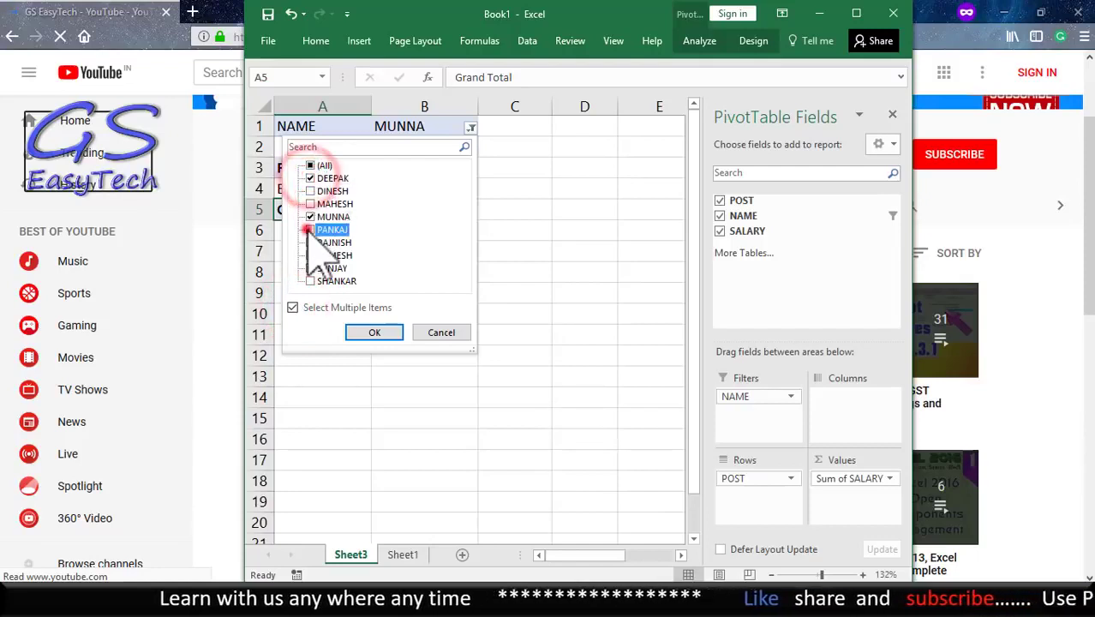
pyautogui.click(374, 333)
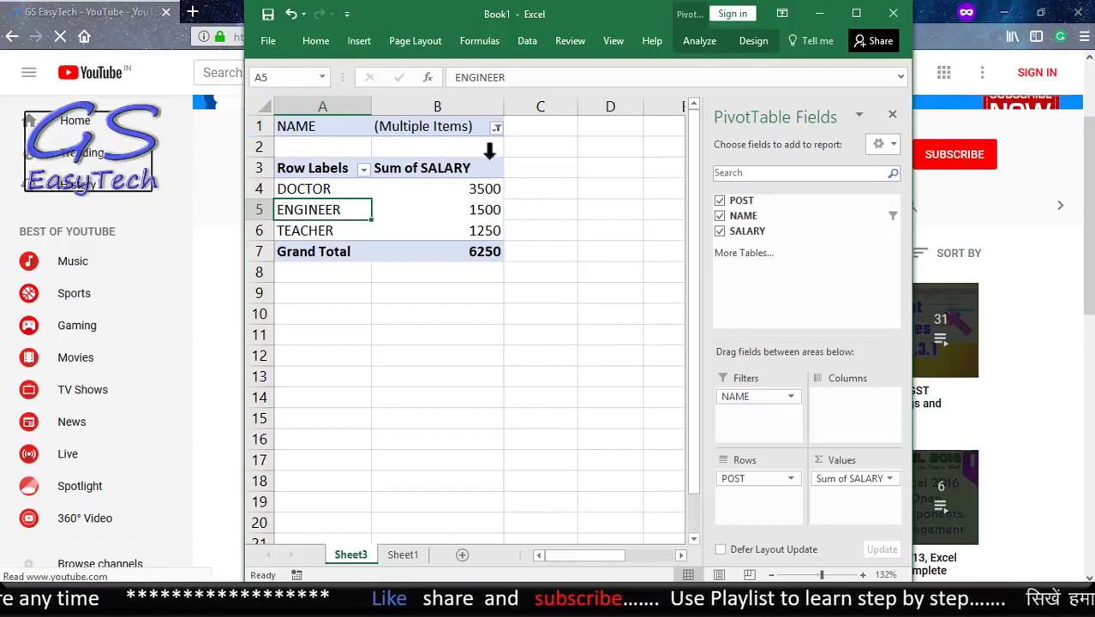
# Step: Reset the NAME filter to (All), restoring the 34950 Grand Total
pyautogui.click(496, 128)
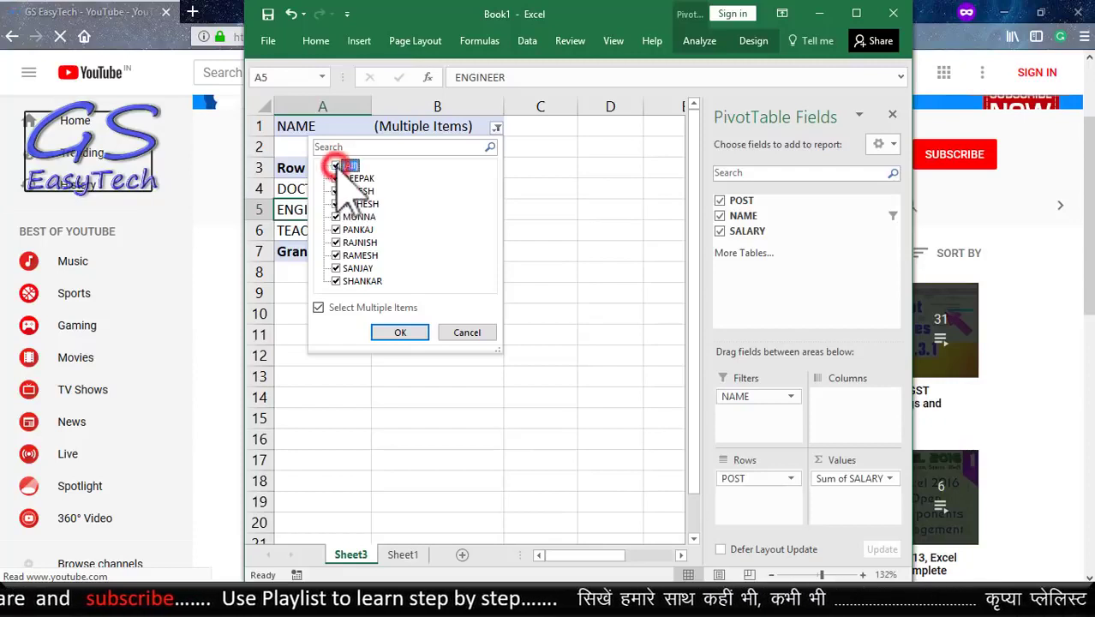
pyautogui.click(318, 307)
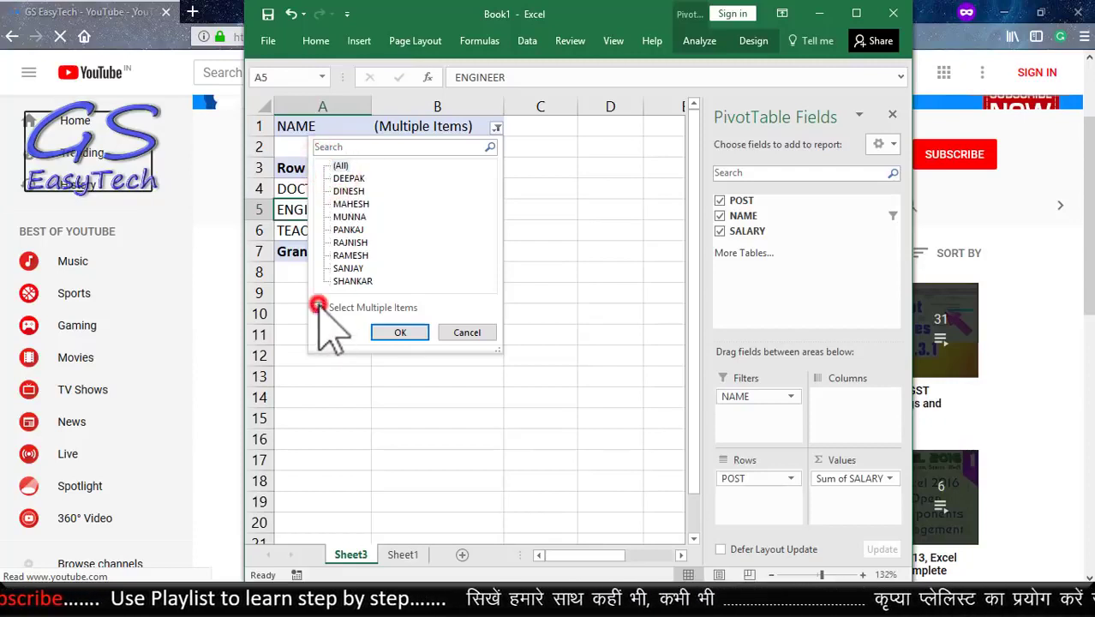
pyautogui.click(399, 332)
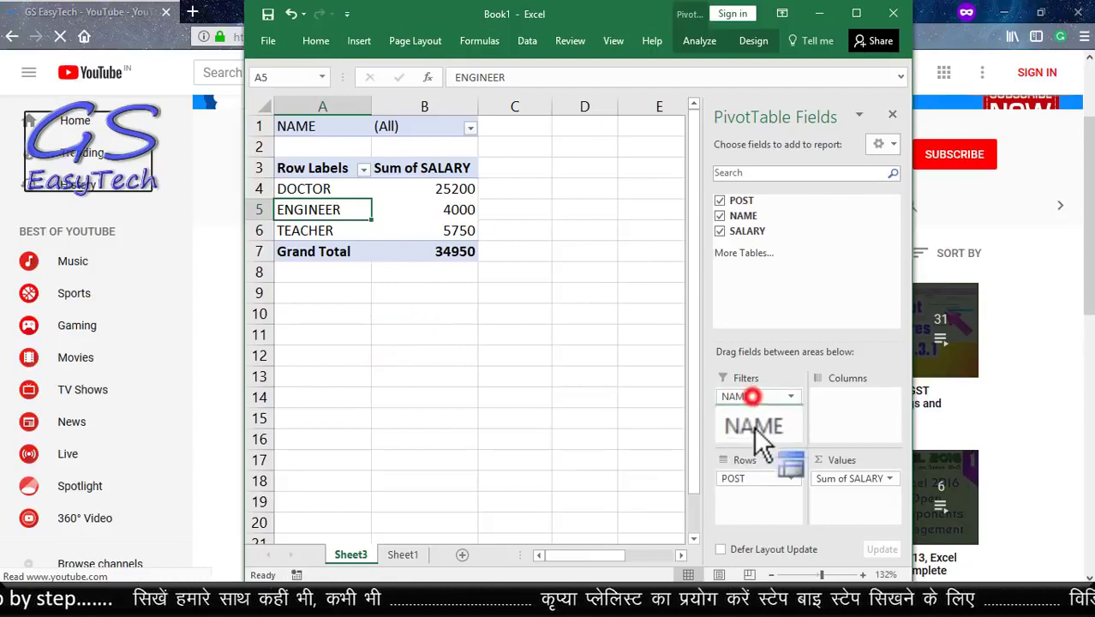
# Step: Move NAME from Filters into Rows below POST, then check DEEPAK's 3500 and the DOCTOR subtotal 25200
pyautogui.moveTo(753, 426); pyautogui.dragTo(745, 502)
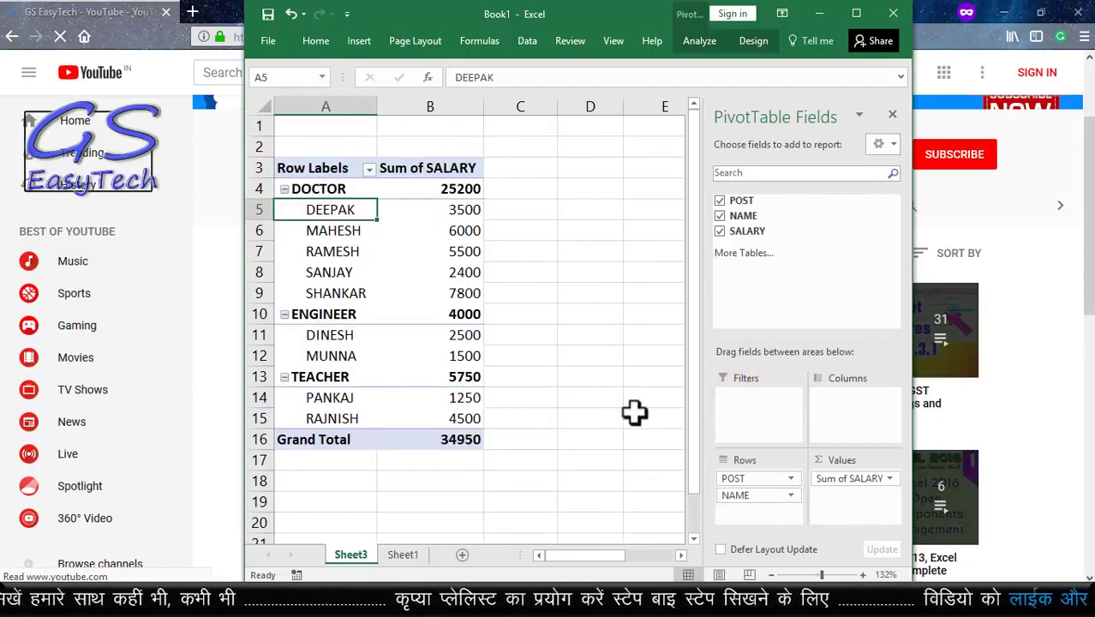
pyautogui.click(469, 208)
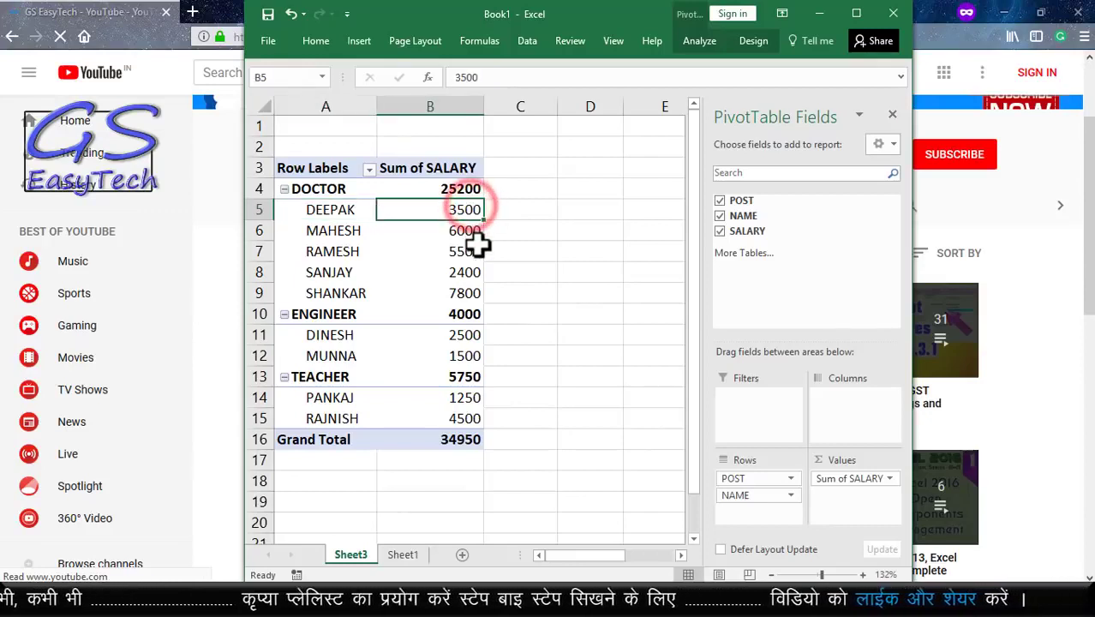
pyautogui.click(460, 186)
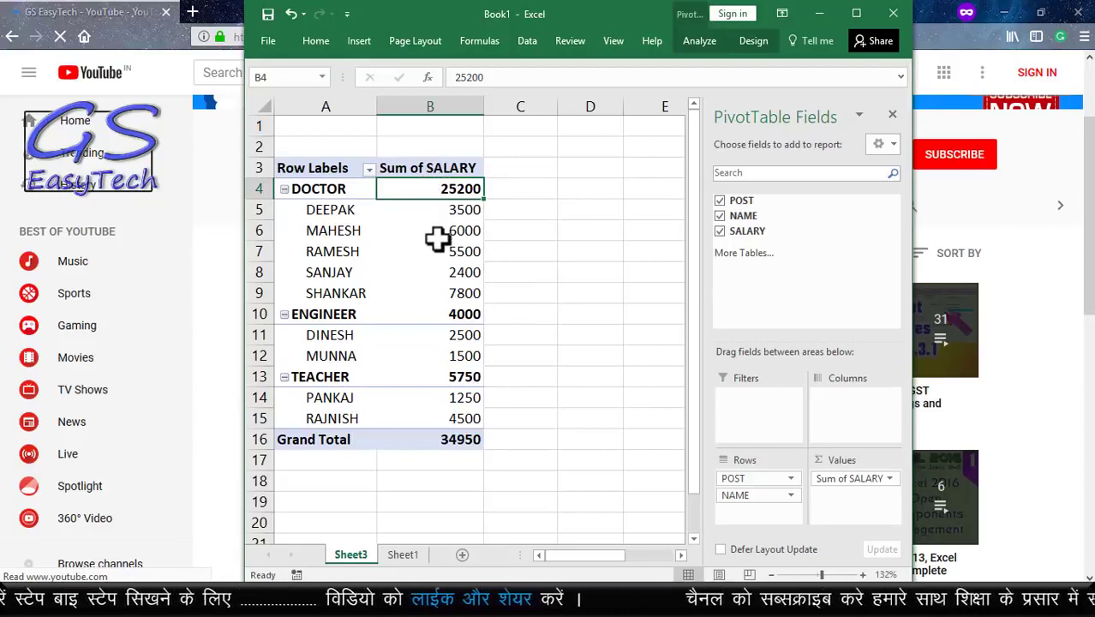
# Step: Summarize SALARY by Count and check the counts: DOCTOR 5, ENGINEER 2, TEACHER 2
pyautogui.click(890, 478)
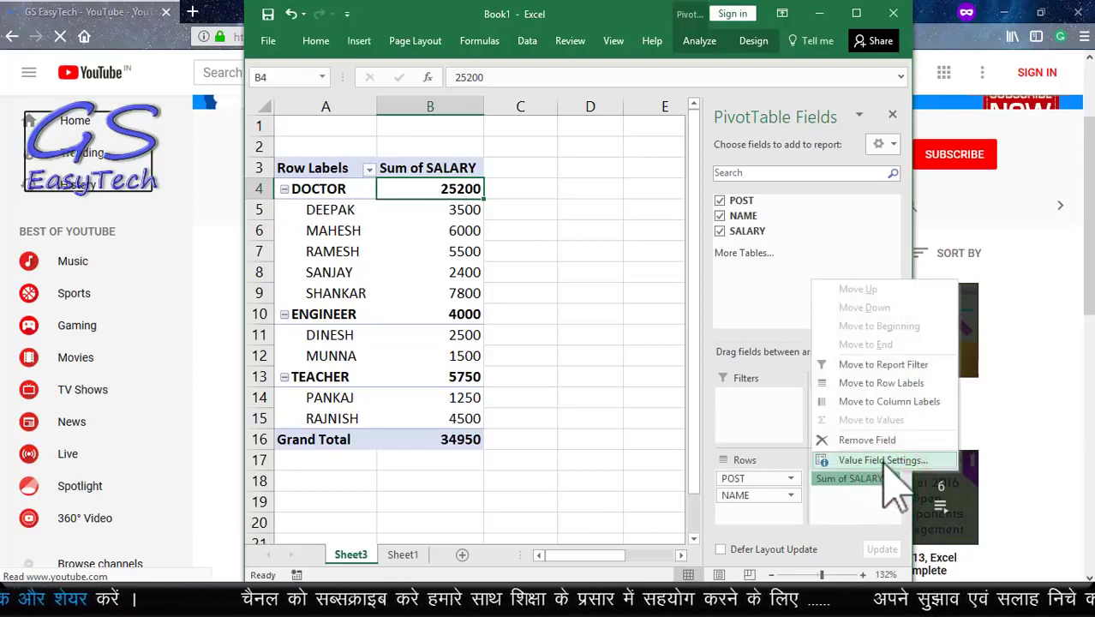
pyautogui.click(887, 462)
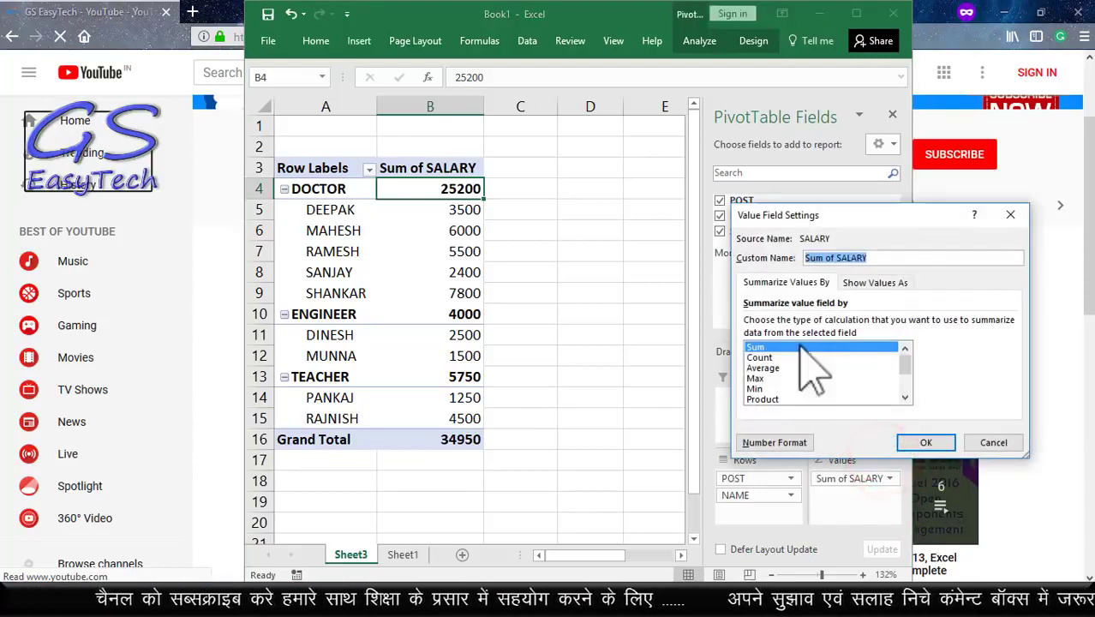
pyautogui.moveTo(829, 214); pyautogui.dragTo(625, 156)
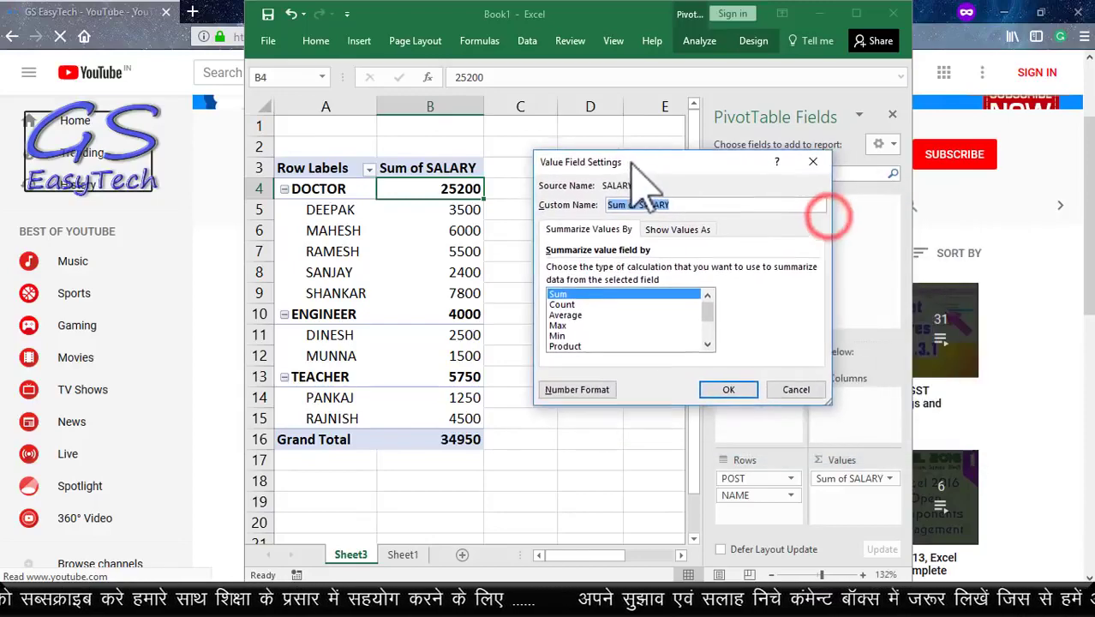
pyautogui.click(554, 300)
pyautogui.click(719, 386)
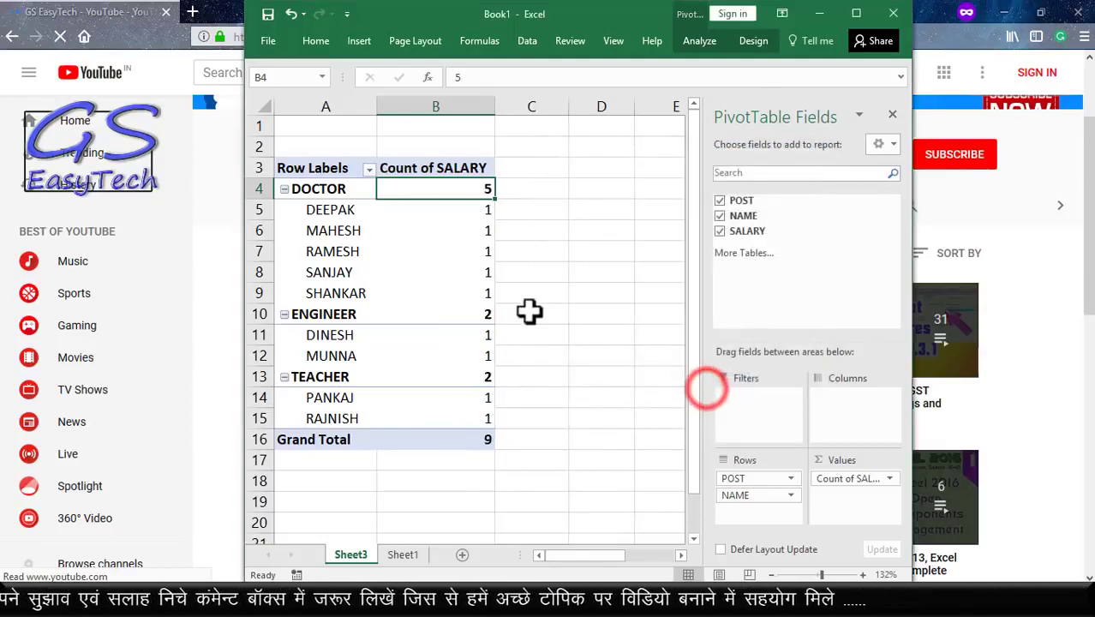
pyautogui.click(488, 210)
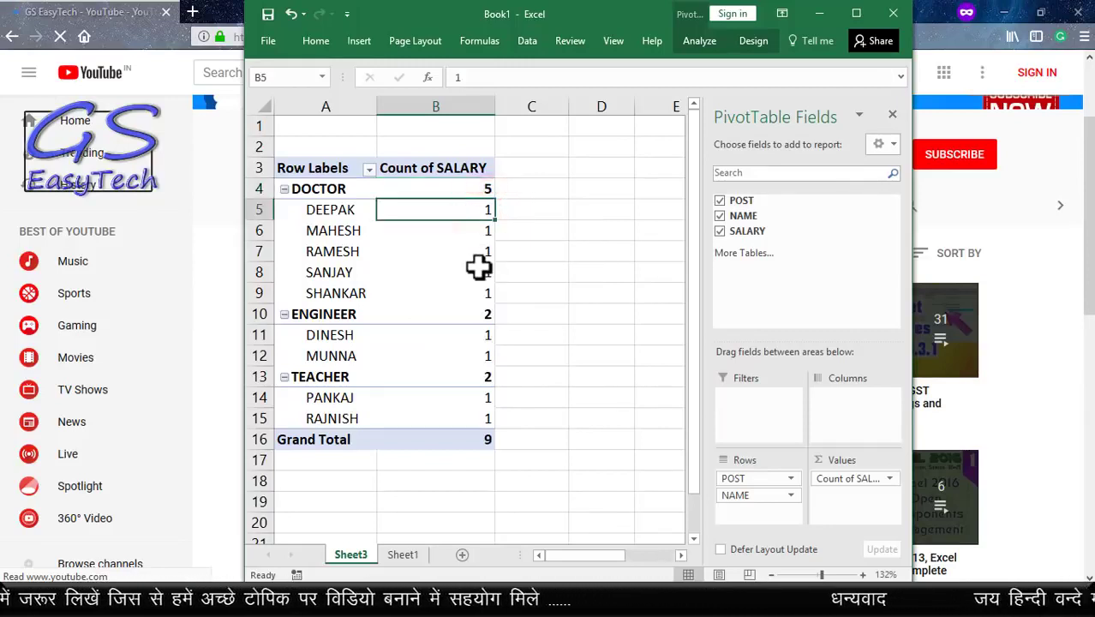
pyautogui.click(485, 190)
pyautogui.click(476, 316)
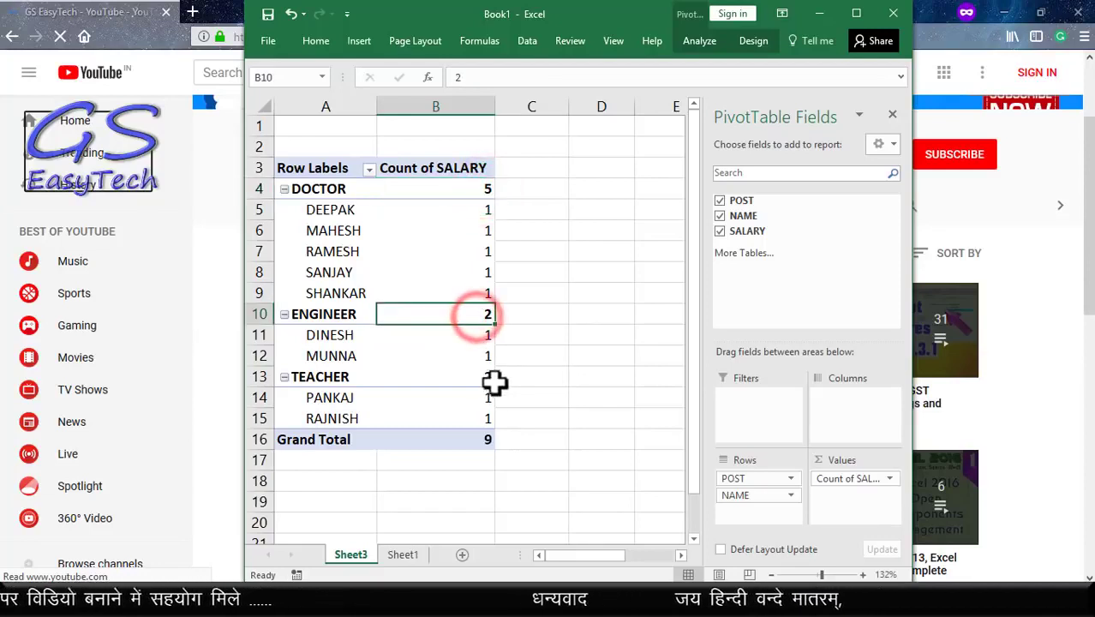
pyautogui.click(489, 378)
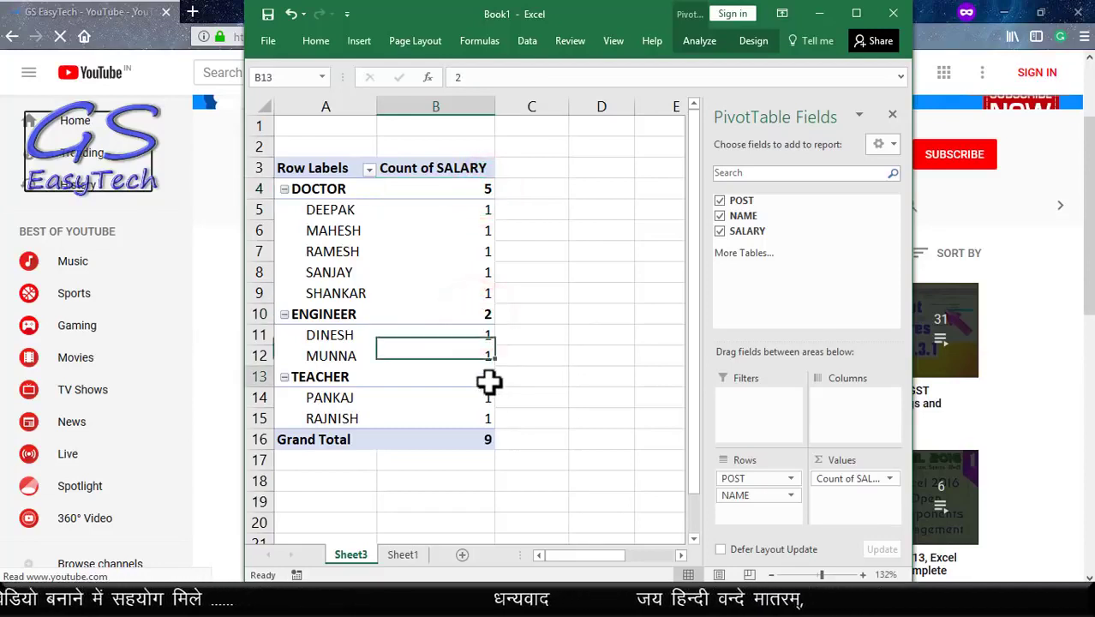
# Step: Switch the SALARY summary from Count to Max and select the DOCTOR group
pyautogui.click(891, 480)
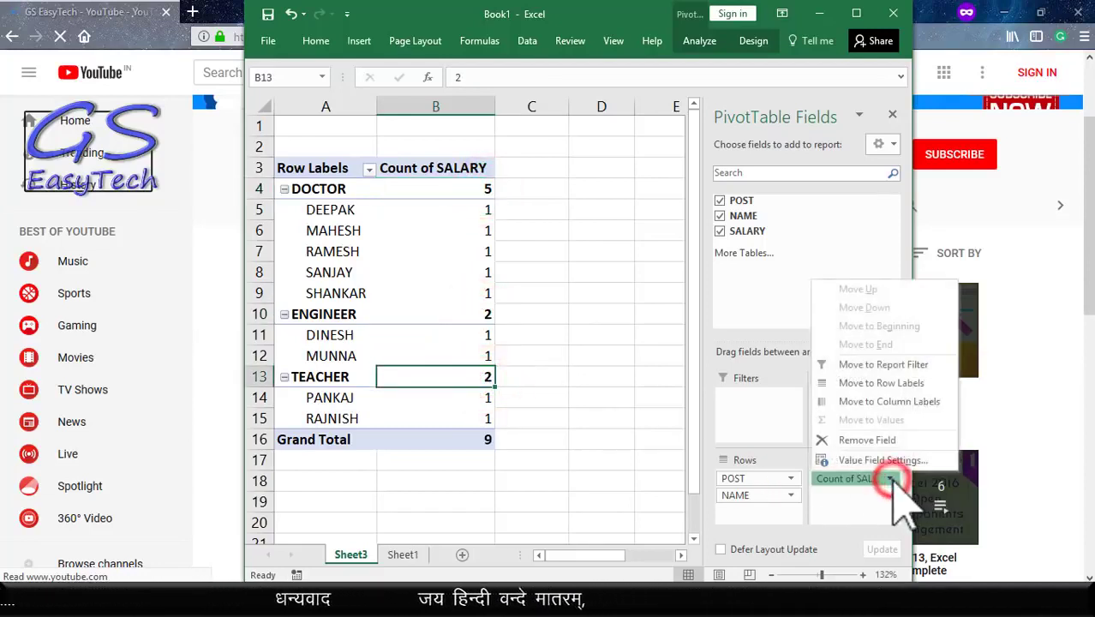
pyautogui.click(878, 460)
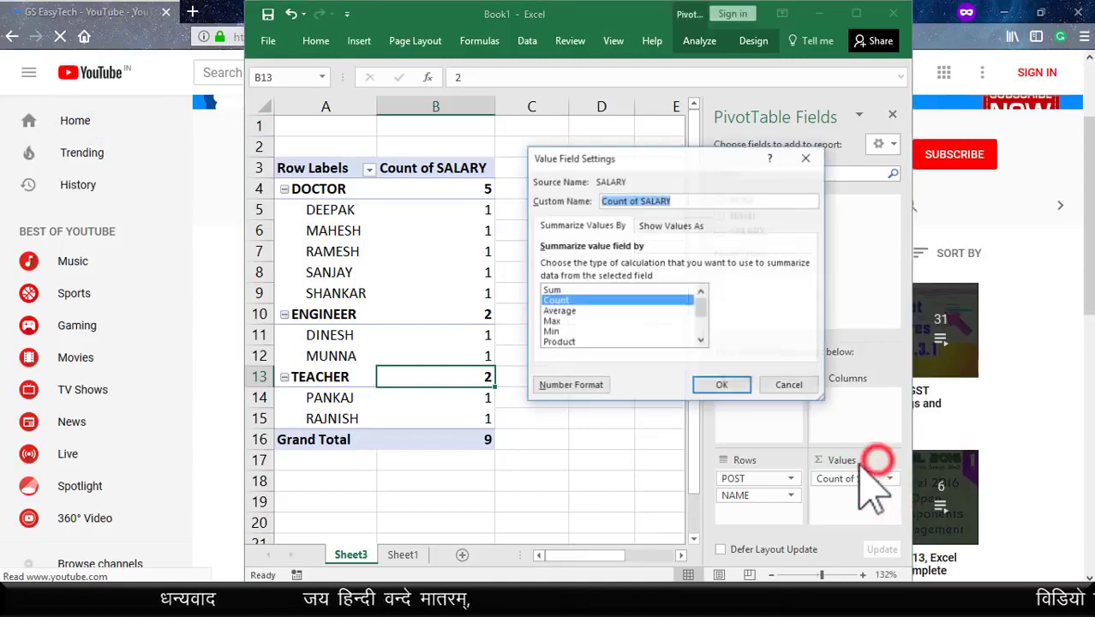
pyautogui.click(551, 321)
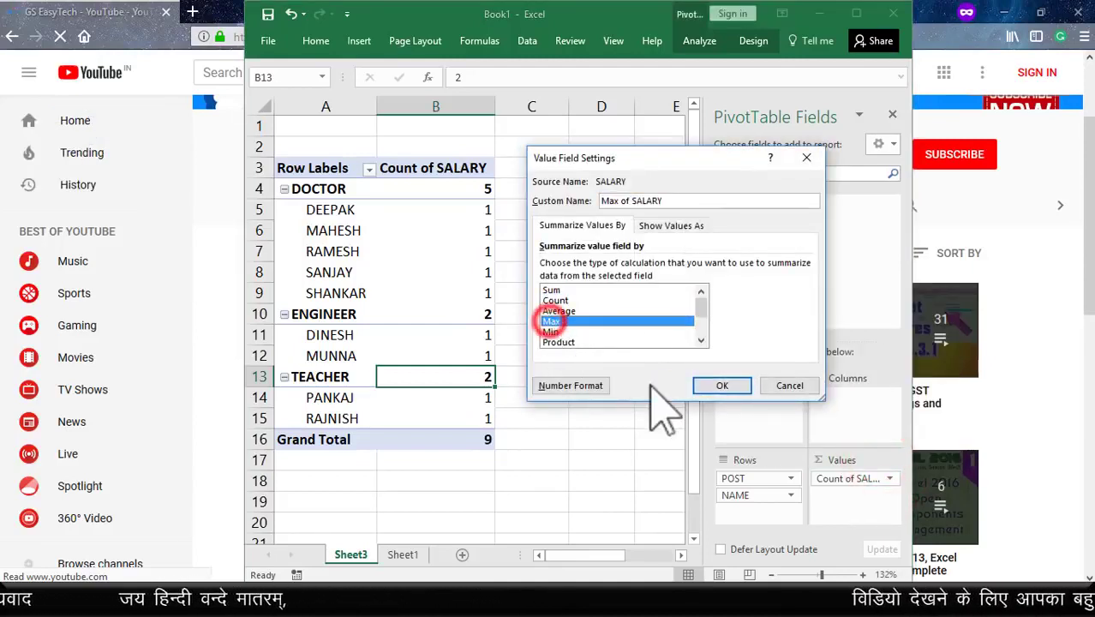
pyautogui.click(722, 385)
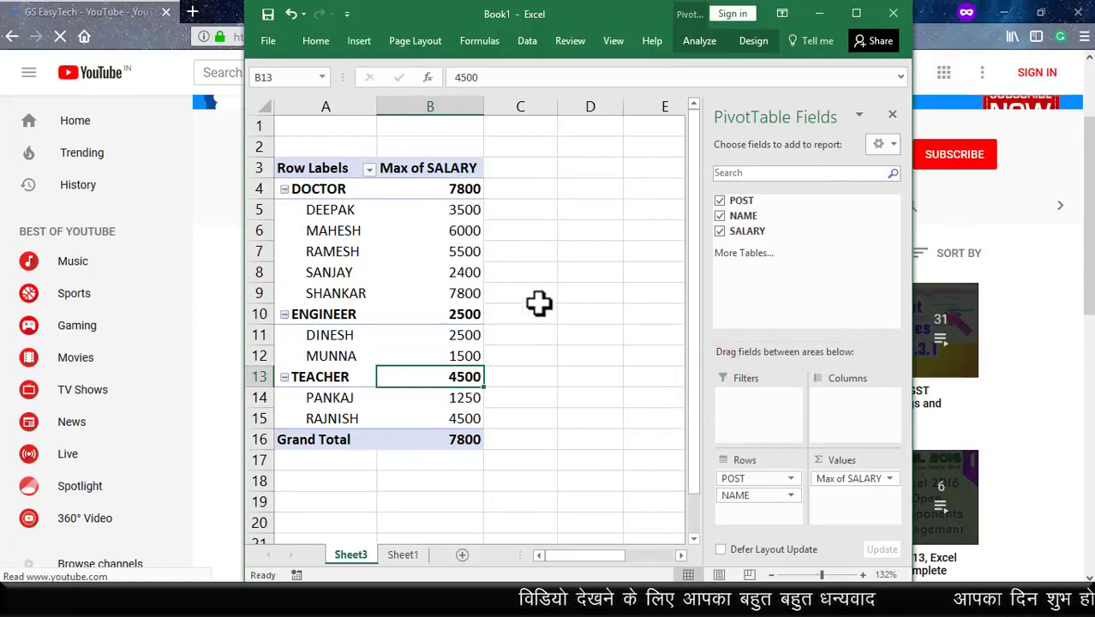
pyautogui.click(326, 188)
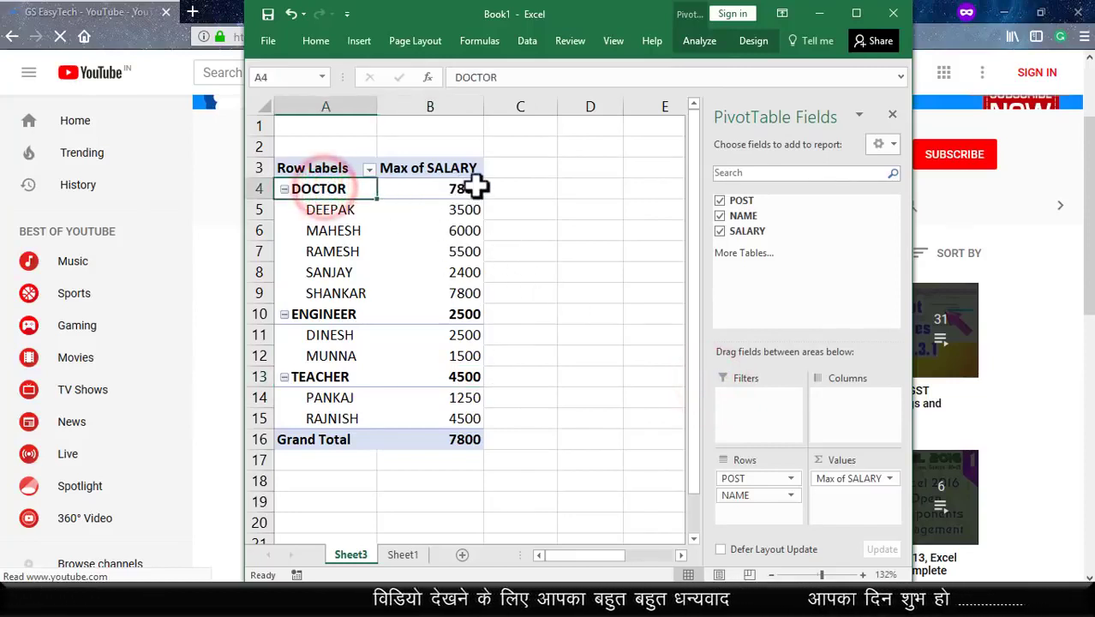
# Step: Give the POST field a custom Max subtotal, such as DOCTOR Max 7800
pyautogui.click(474, 187)
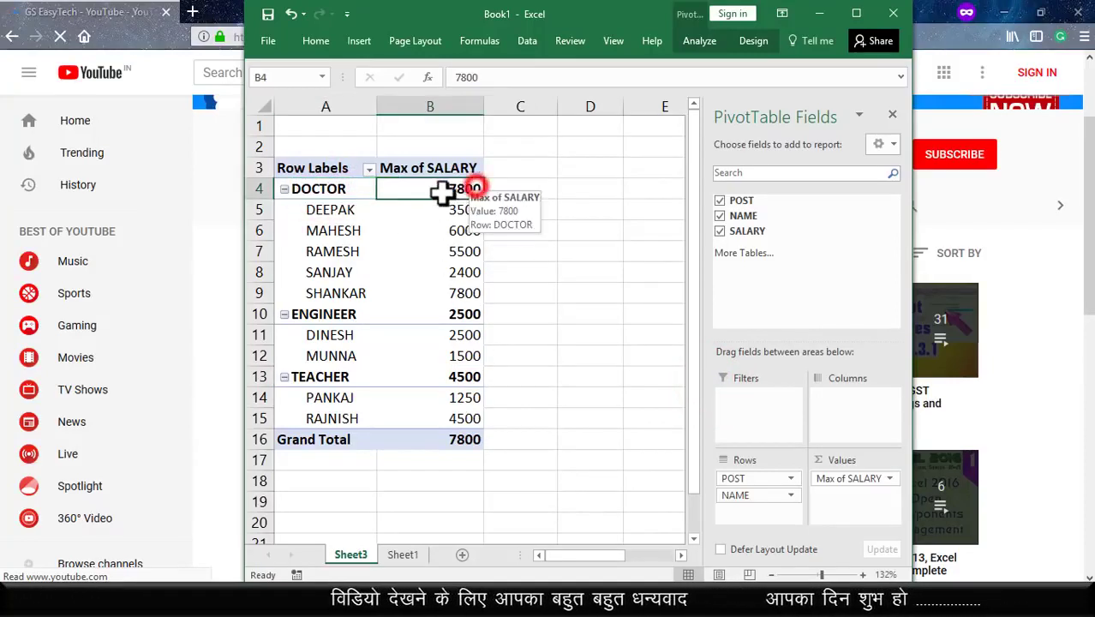
pyautogui.click(790, 478)
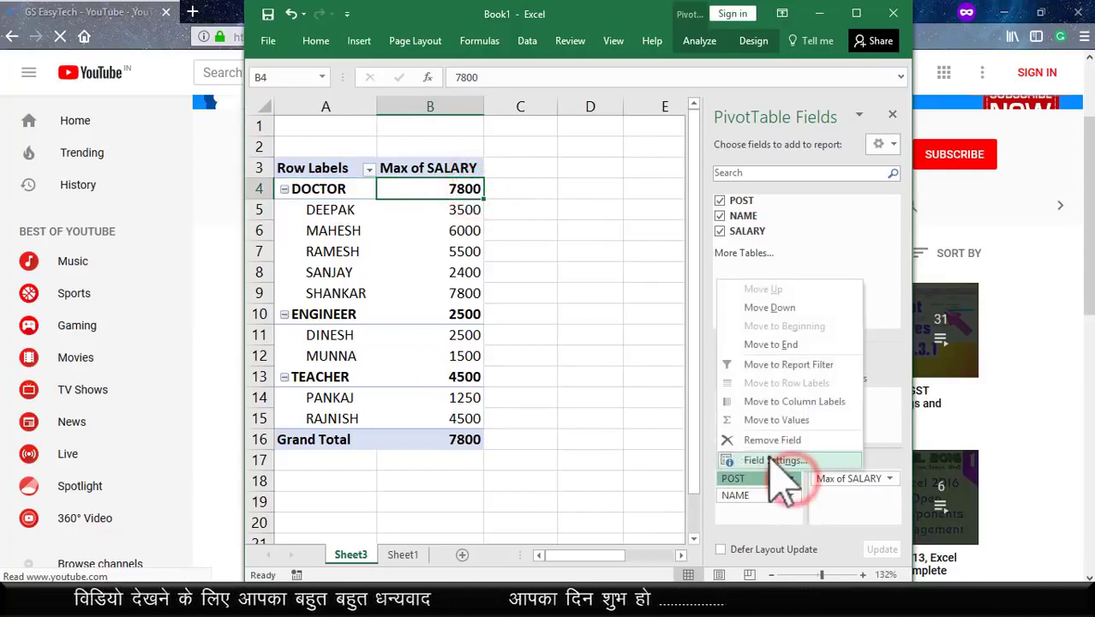
pyautogui.click(764, 461)
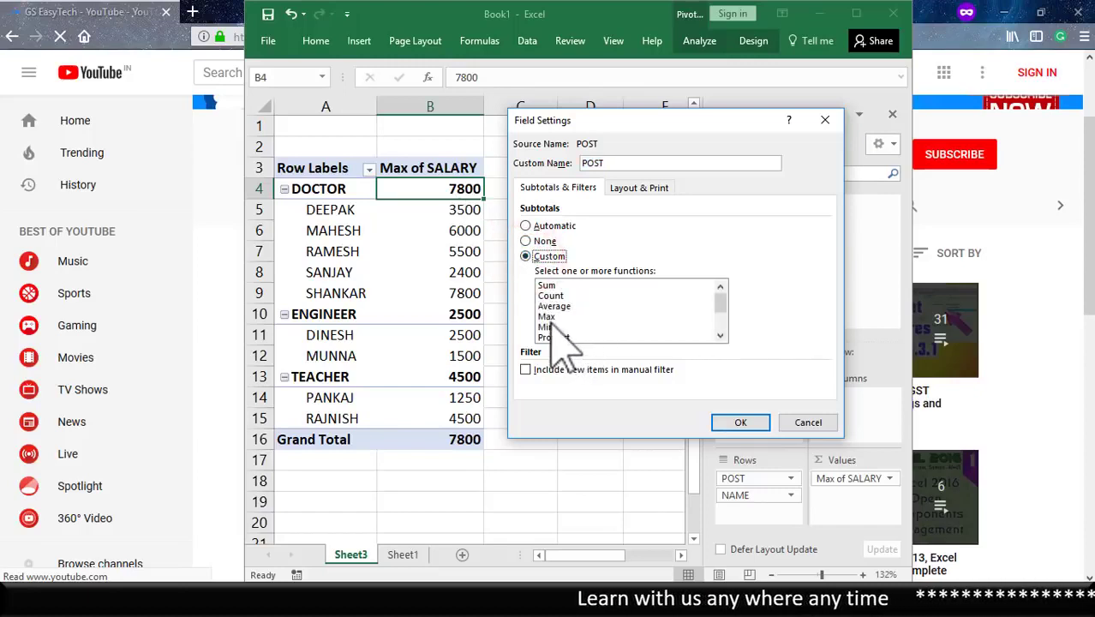
pyautogui.click(547, 316)
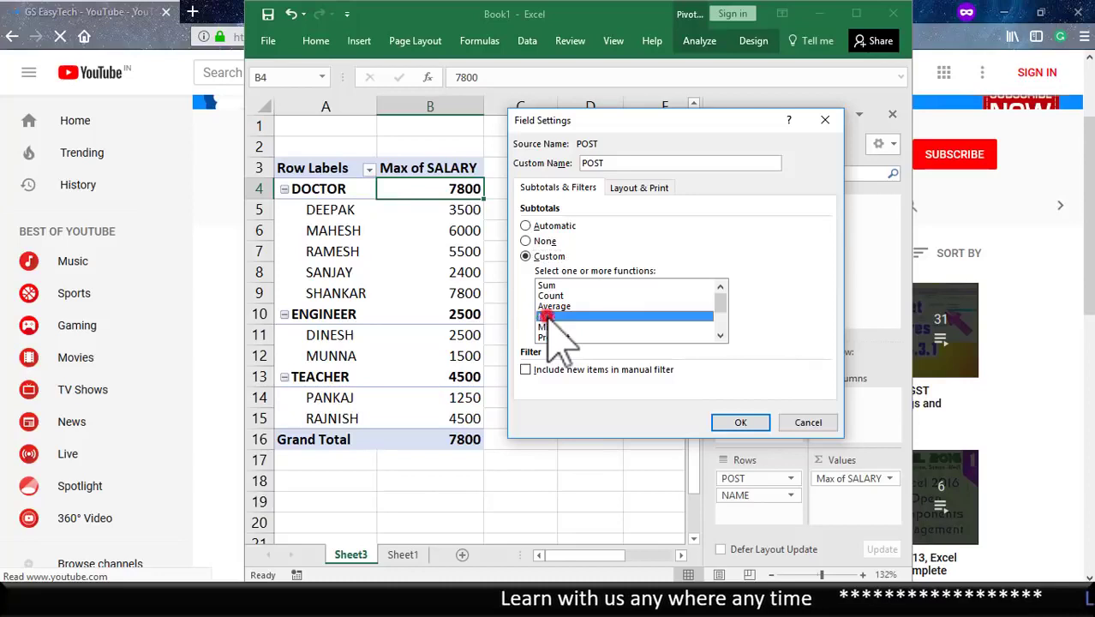
pyautogui.click(740, 423)
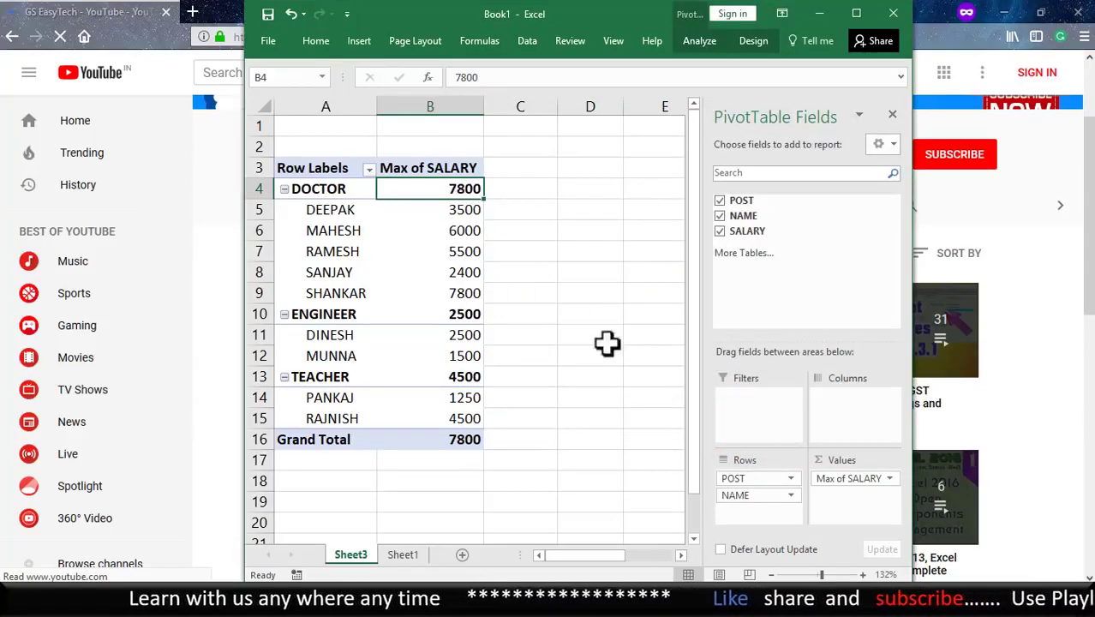
# Step: Add Min as a second custom POST subtotal, such as DOCTOR Min 2400
pyautogui.click(788, 479)
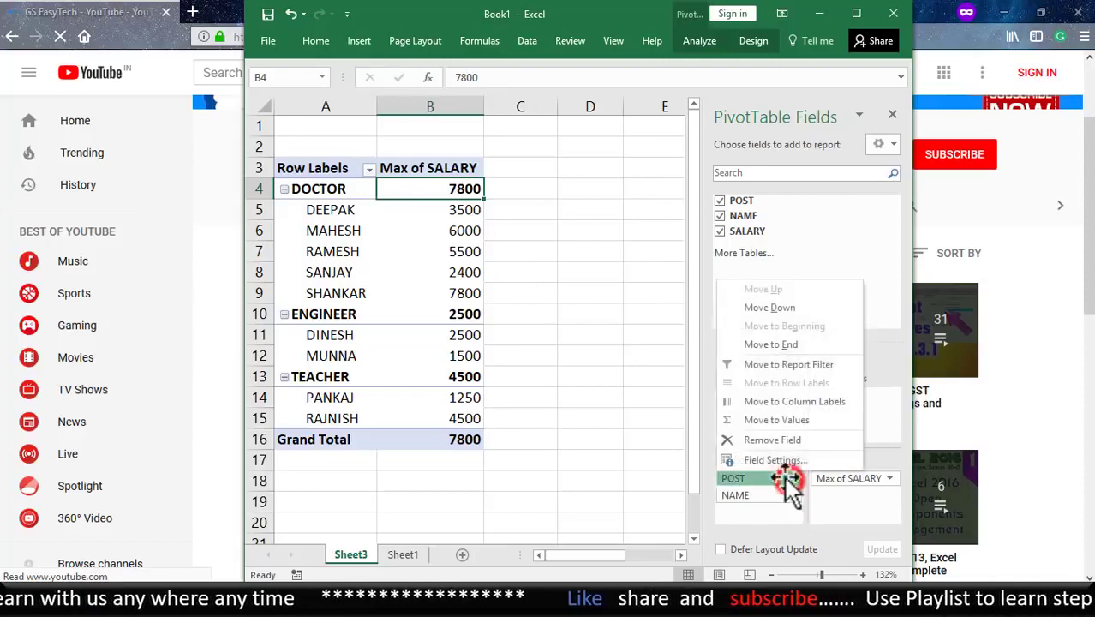
pyautogui.click(775, 461)
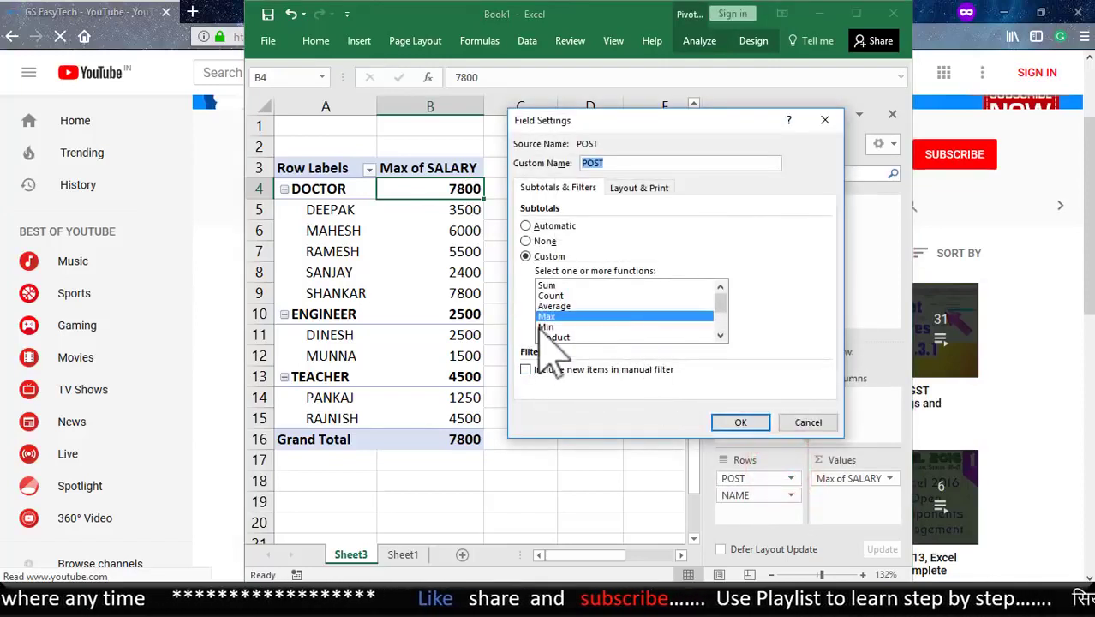
pyautogui.click(544, 326)
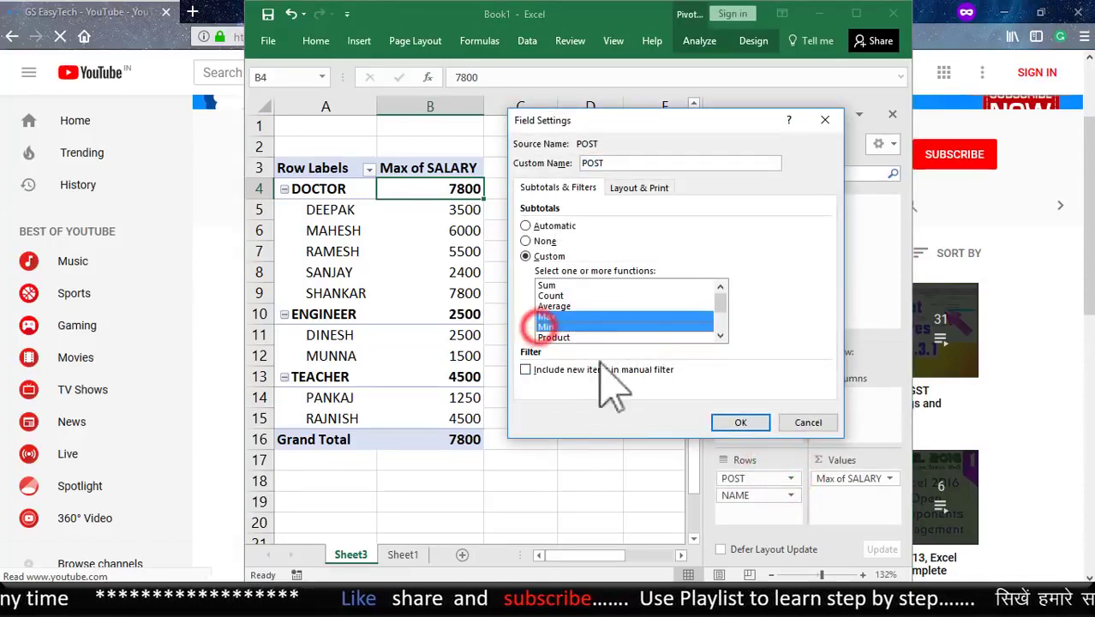
pyautogui.click(739, 422)
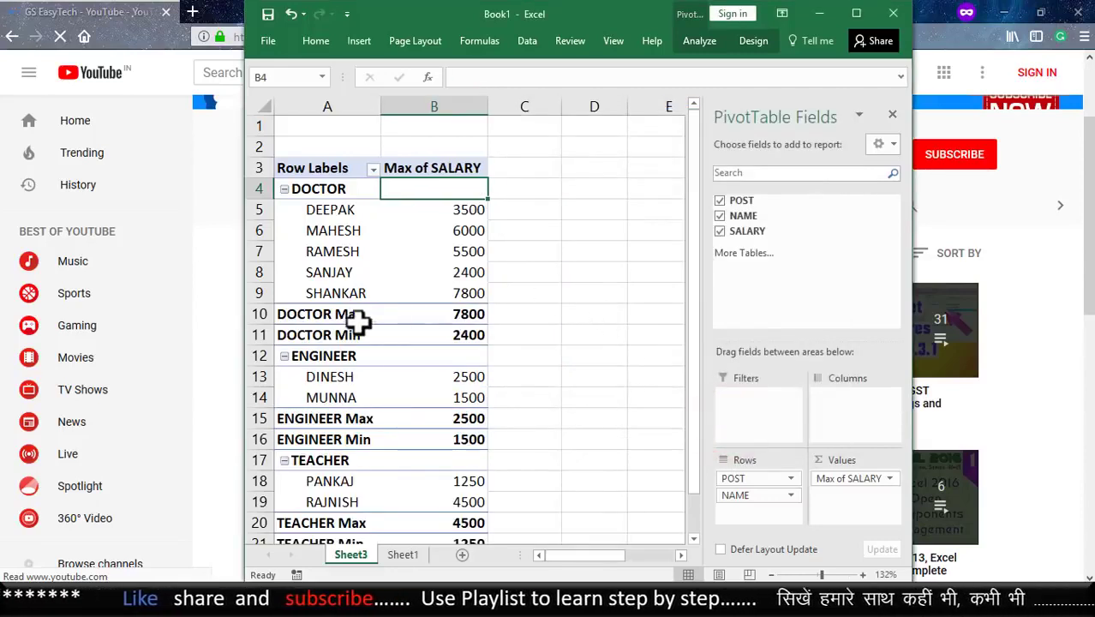
# Step: Try Count, Average and Sum as POST subtotals, then keep only Min (DOCTOR 2400, ENGINEER 1500, TEACHER 1250)
pyautogui.click(463, 315)
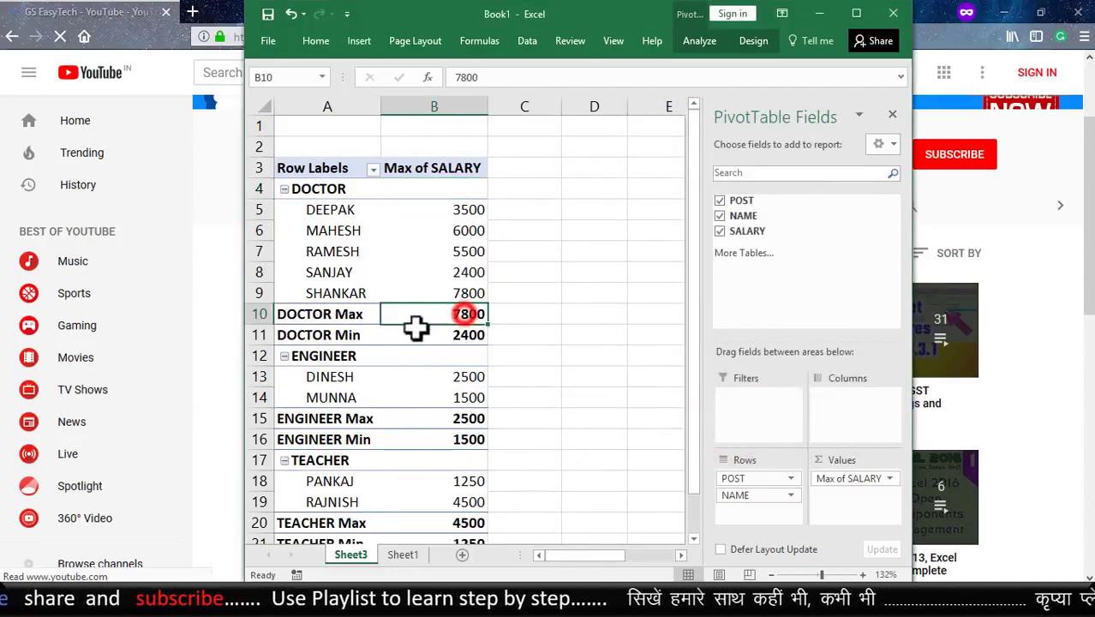
pyautogui.click(484, 336)
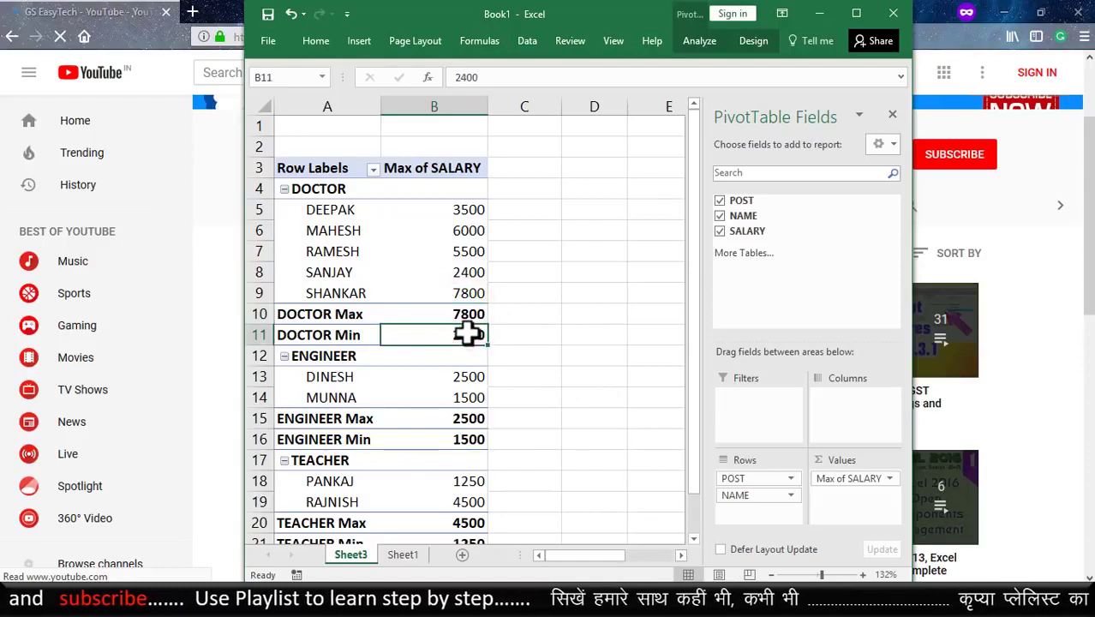
pyautogui.click(791, 479)
pyautogui.click(774, 460)
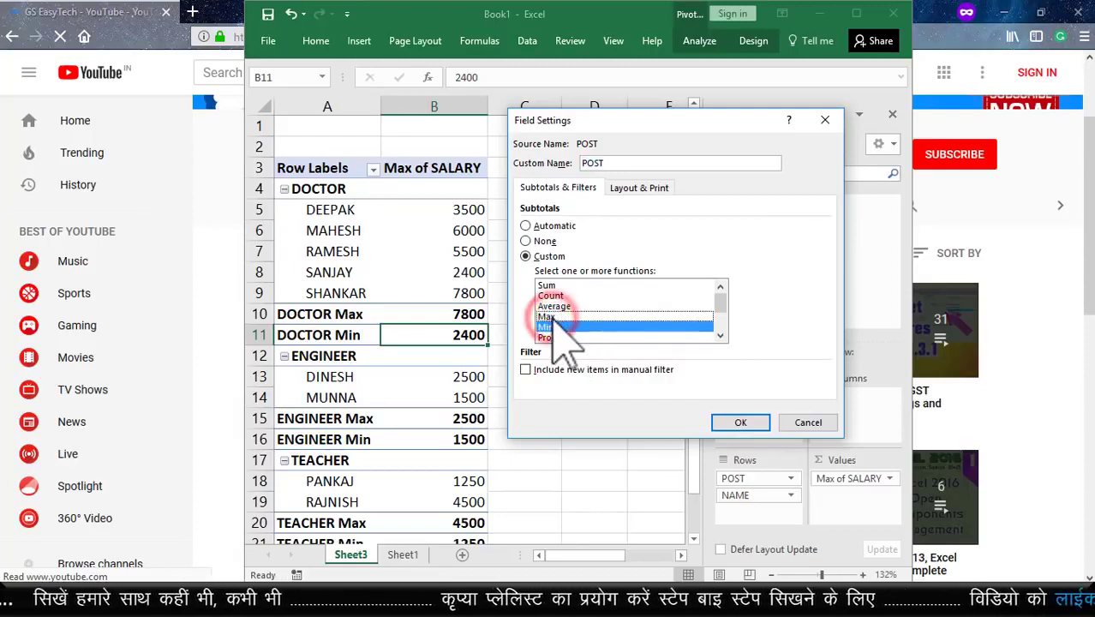
pyautogui.click(554, 306)
pyautogui.click(551, 295)
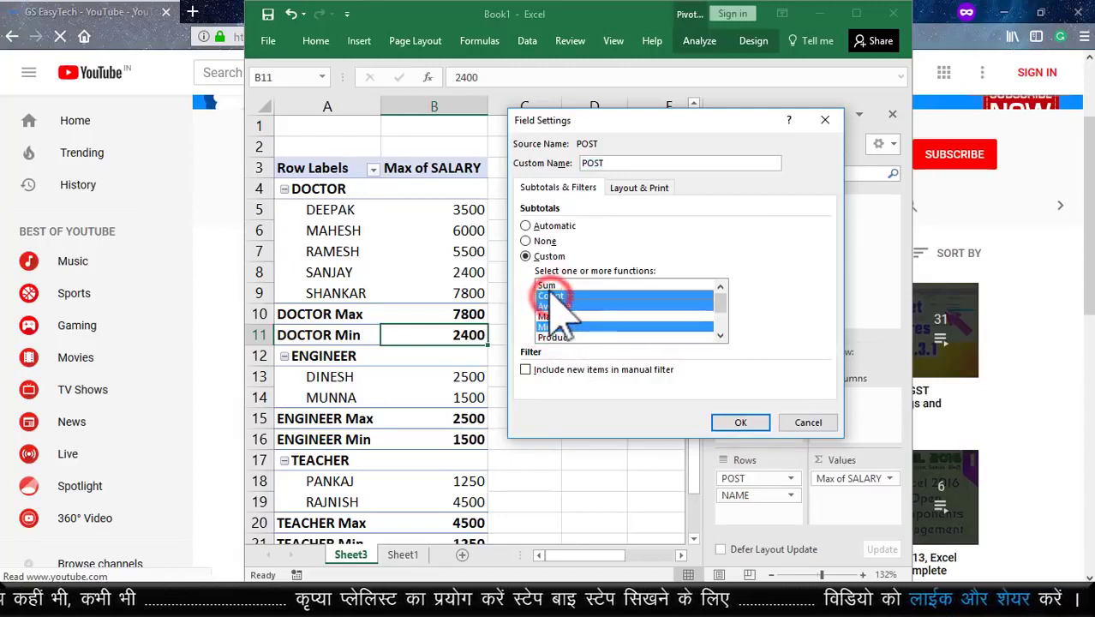
pyautogui.click(550, 285)
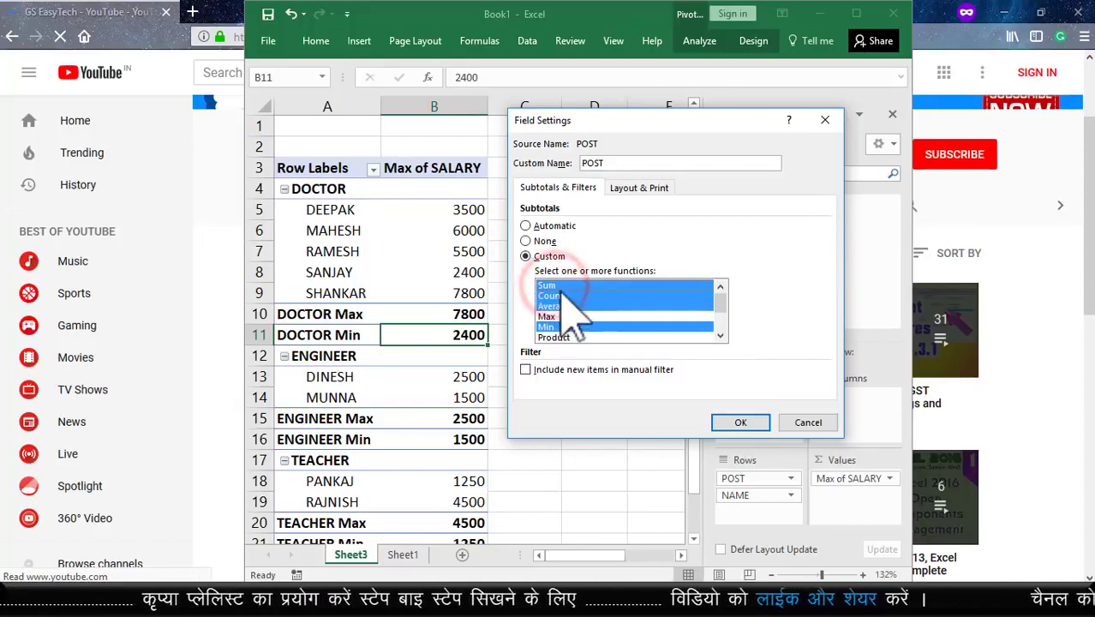
pyautogui.click(549, 285)
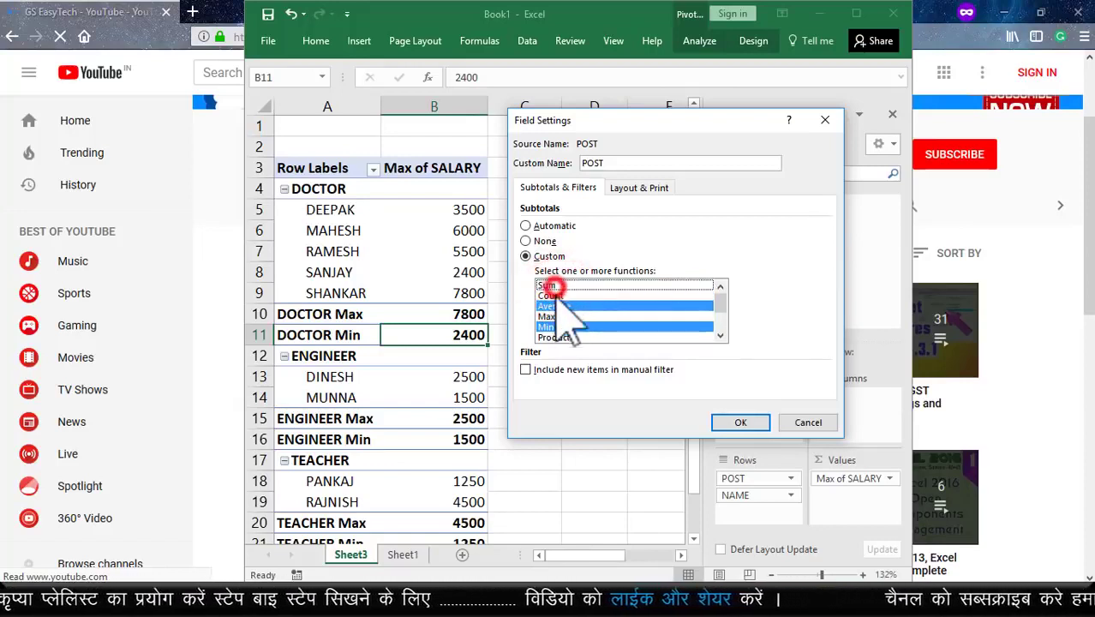
pyautogui.click(552, 306)
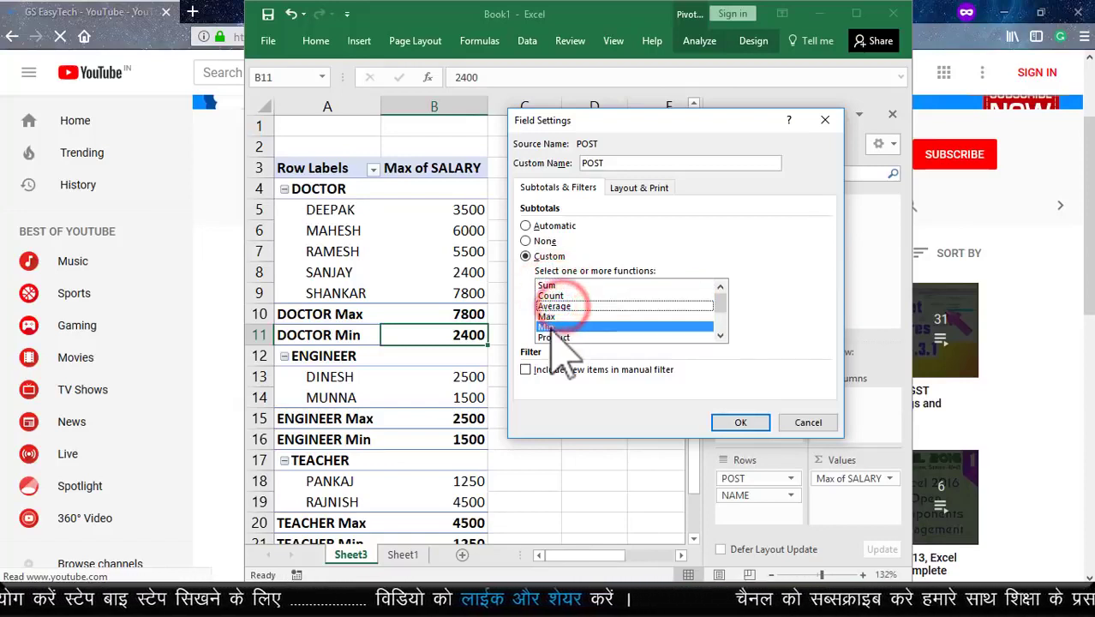
pyautogui.click(736, 420)
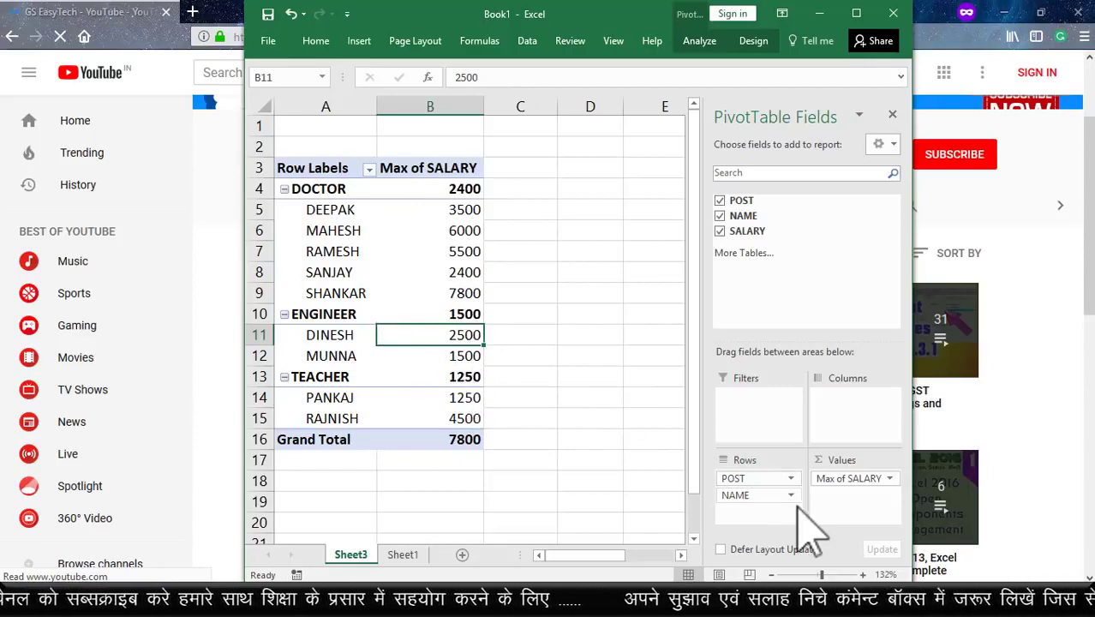
# Step: Set POST subtotals back to Automatic, restoring Max values DOCTOR 7800, ENGINEER 2500, TEACHER 4500
pyautogui.click(790, 479)
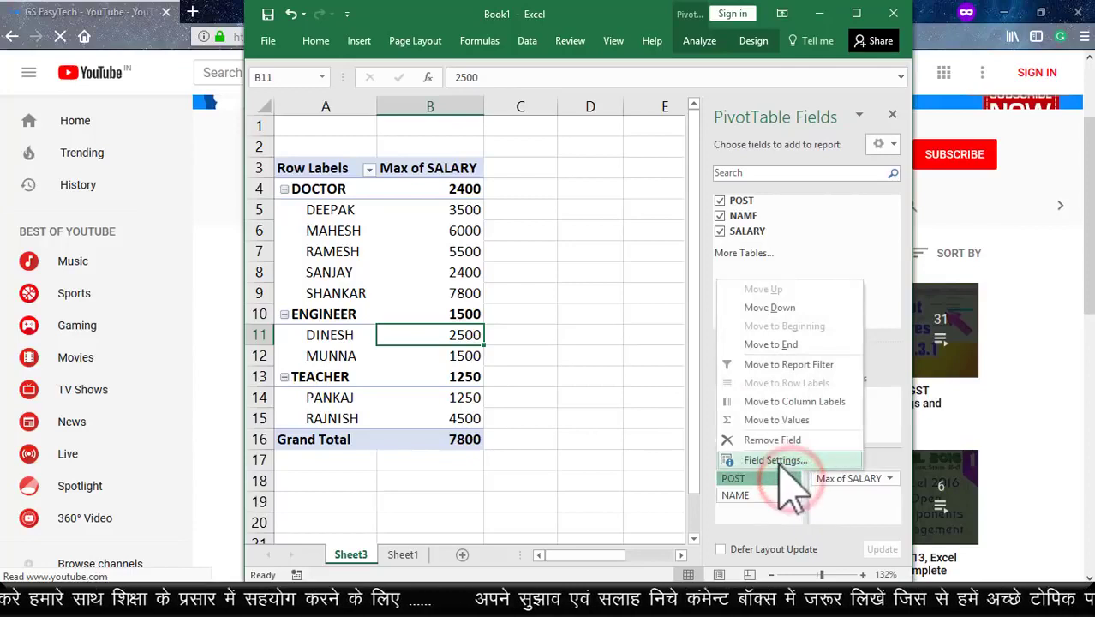
pyautogui.click(776, 461)
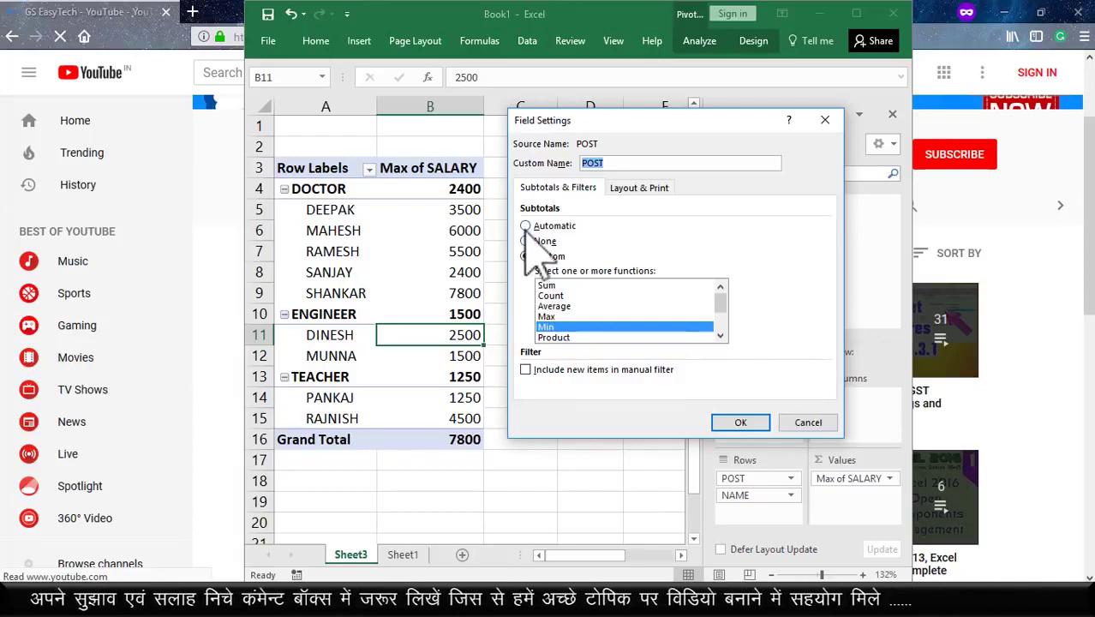
pyautogui.click(739, 423)
pyautogui.click(577, 246)
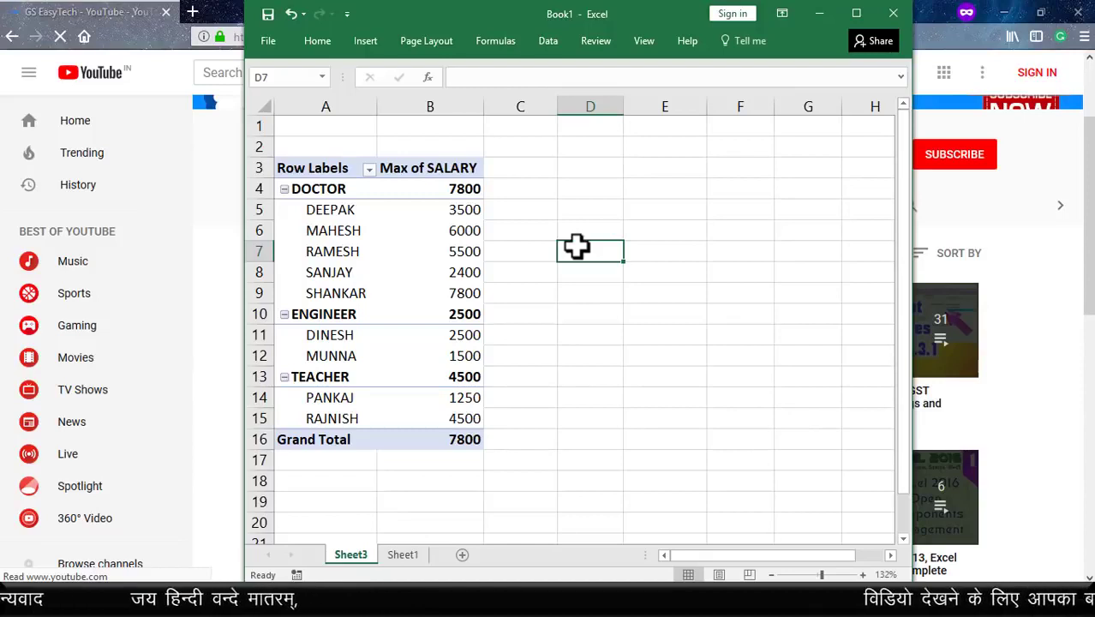
pyautogui.click(347, 233)
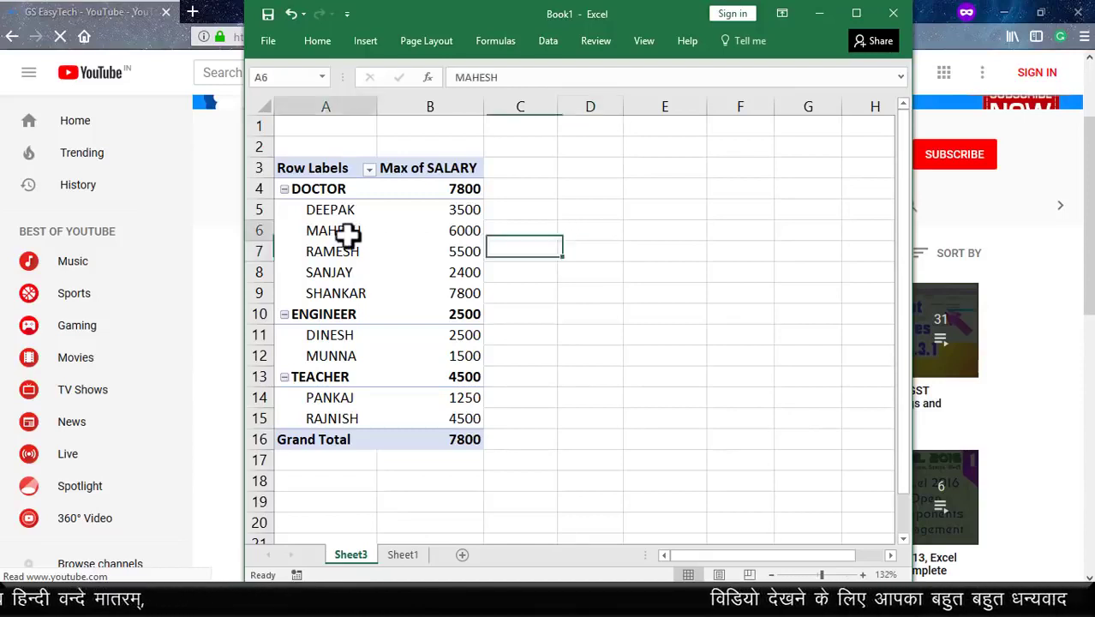